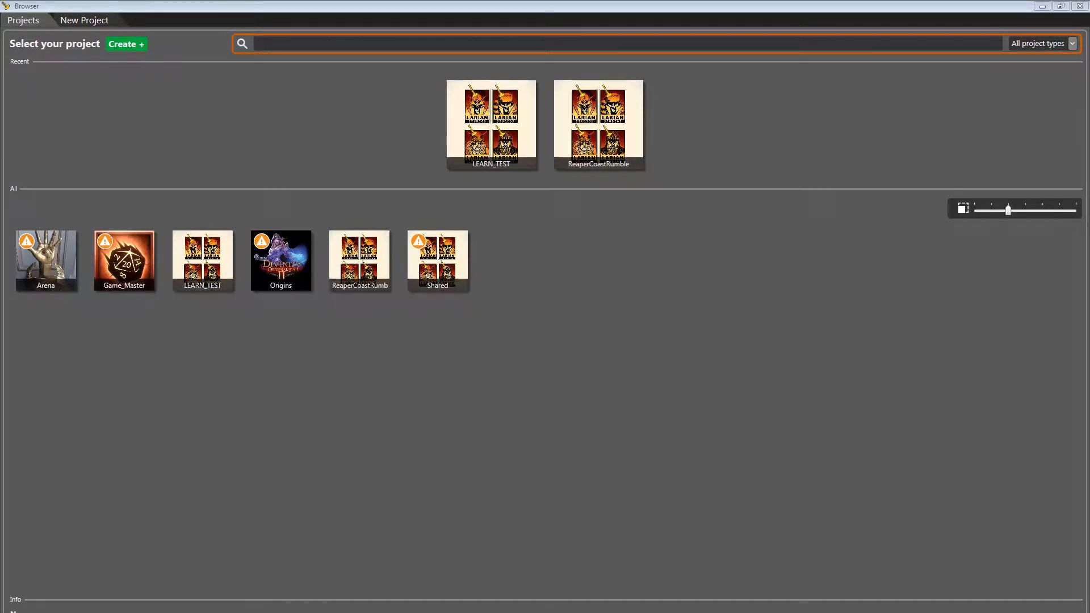
Step: Create a new Adventure project named DEMO that loads its data from Story
{"action": "left_click", "coordinate": [135, 44]}
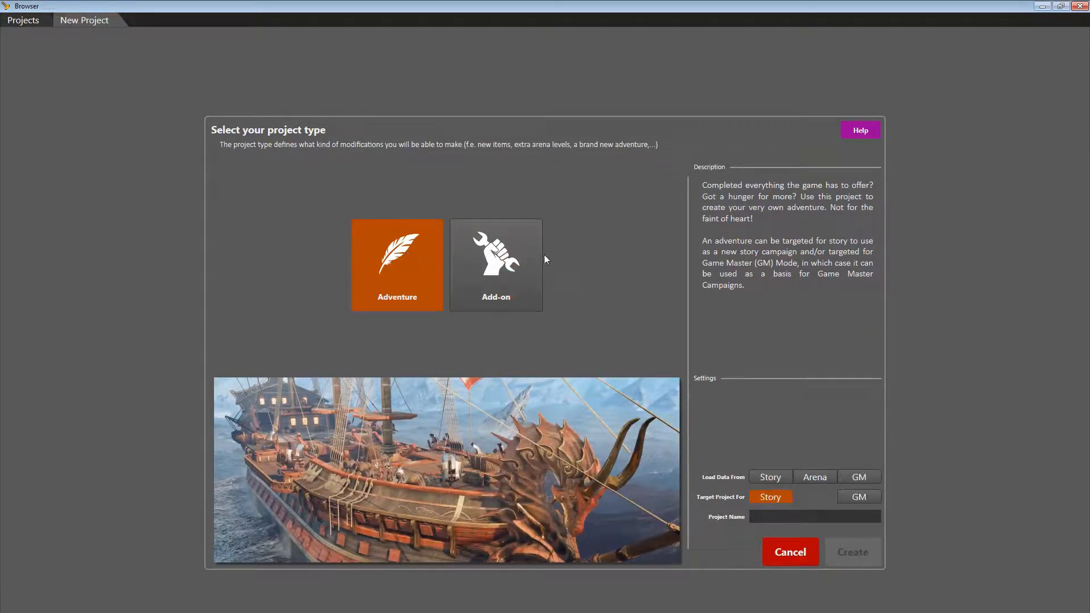
{"action": "left_click", "coordinate": [502, 265]}
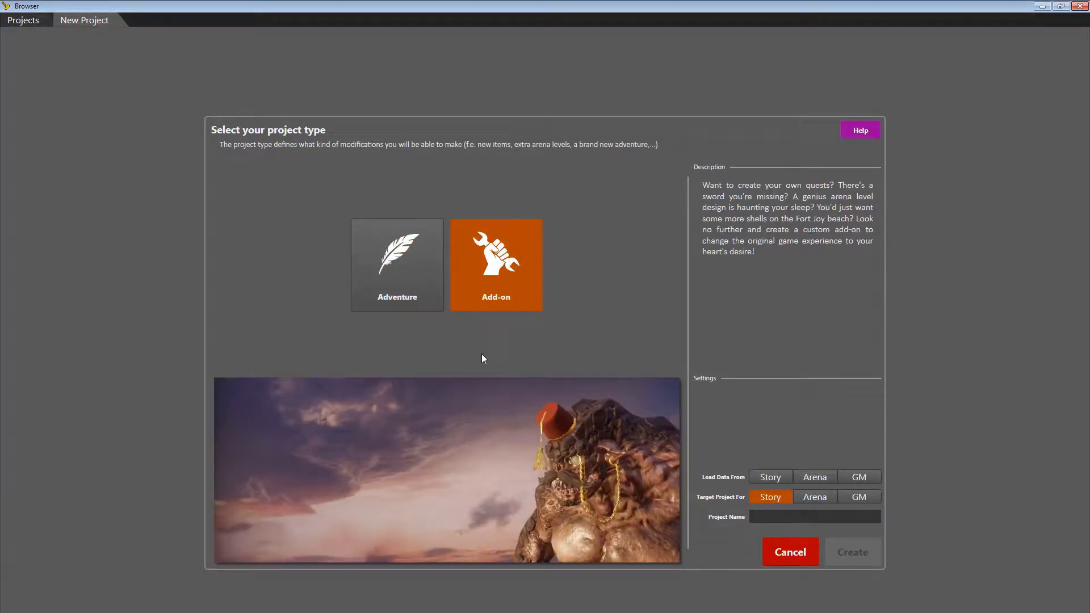
{"action": "left_click", "coordinate": [391, 261]}
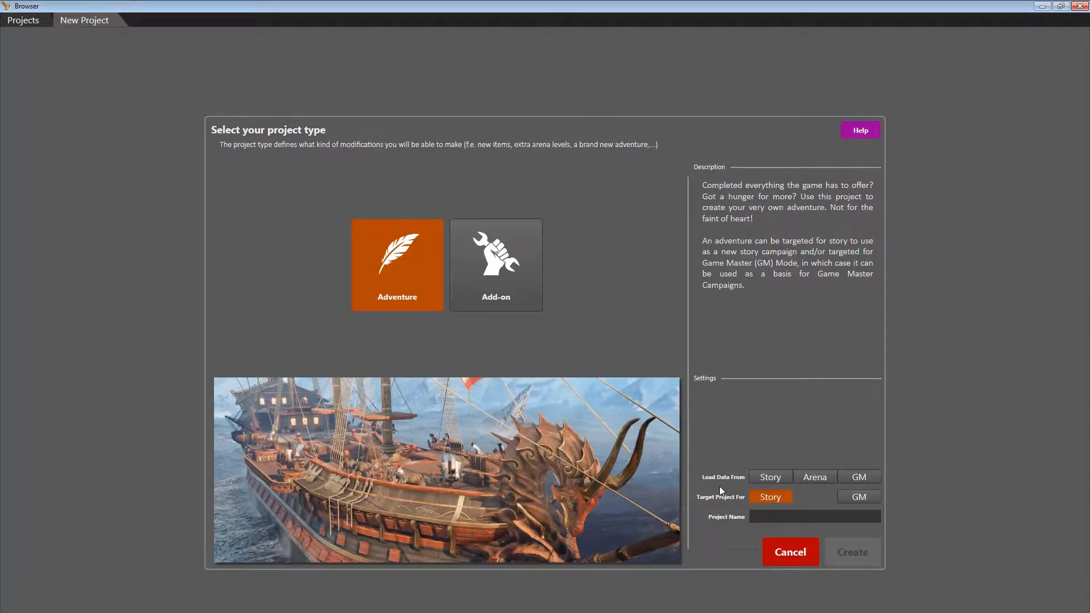
{"action": "left_click", "coordinate": [767, 478]}
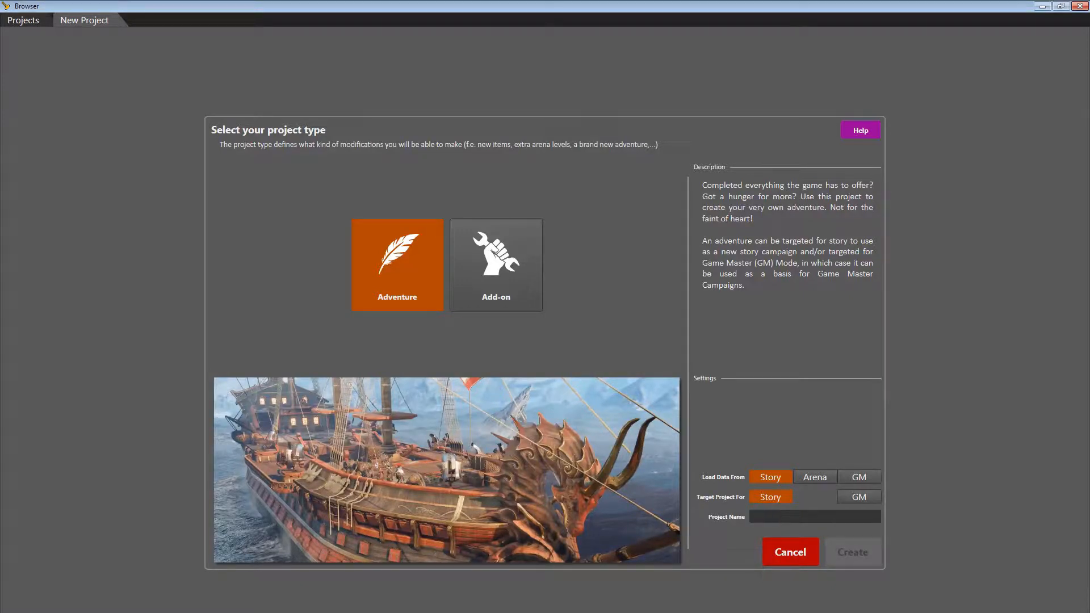
{"action": "type", "text": "DEMO"}
{"action": "left_click", "coordinate": [860, 554]}
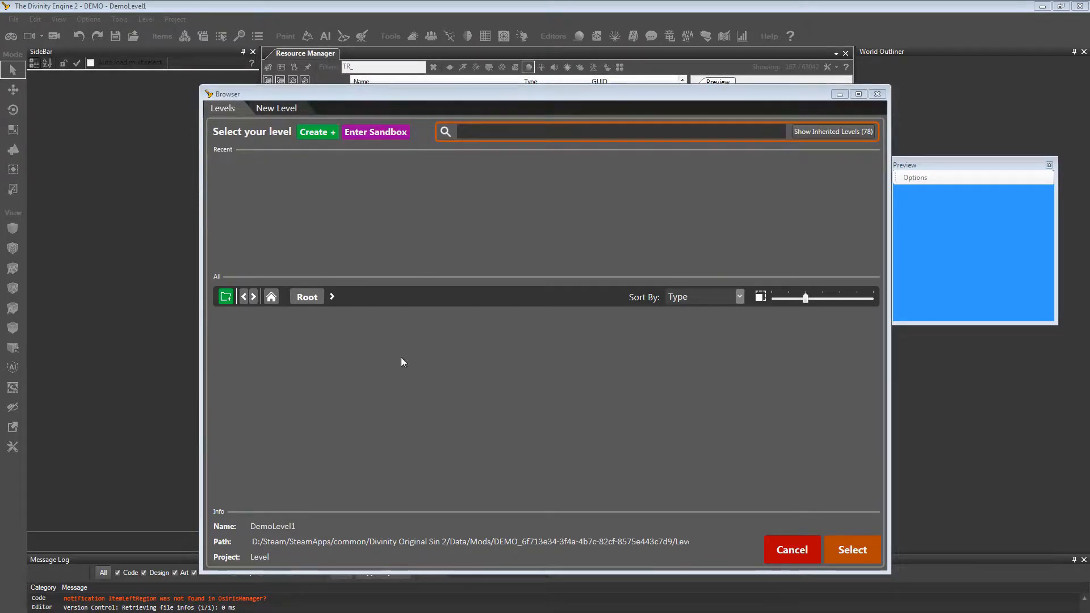
Step: Create a new level named DemoLevel1 from the Empty level template
{"action": "left_click", "coordinate": [314, 133]}
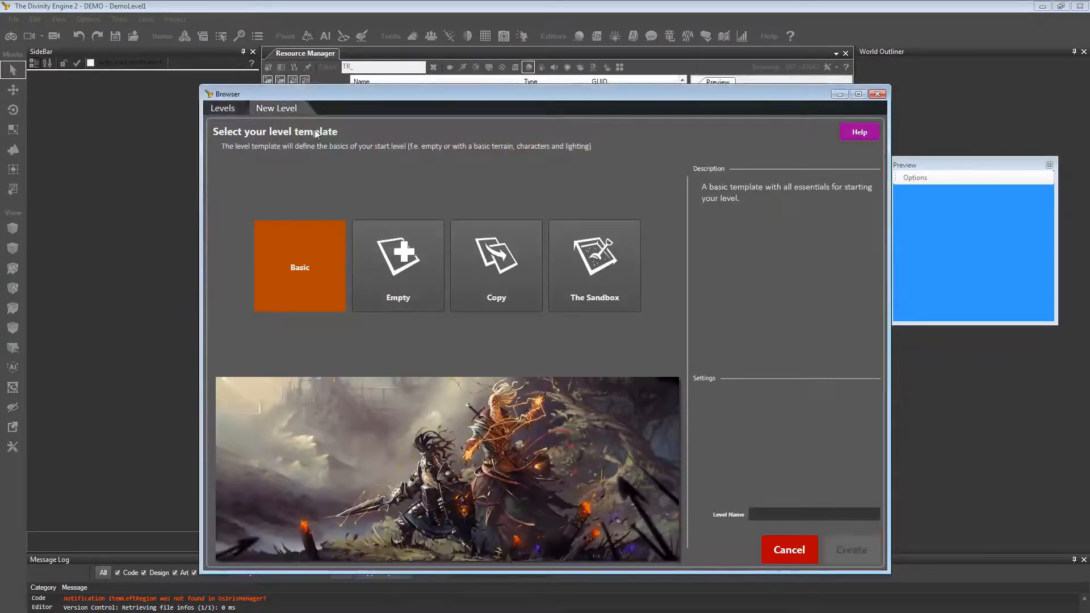
{"action": "left_click", "coordinate": [422, 274]}
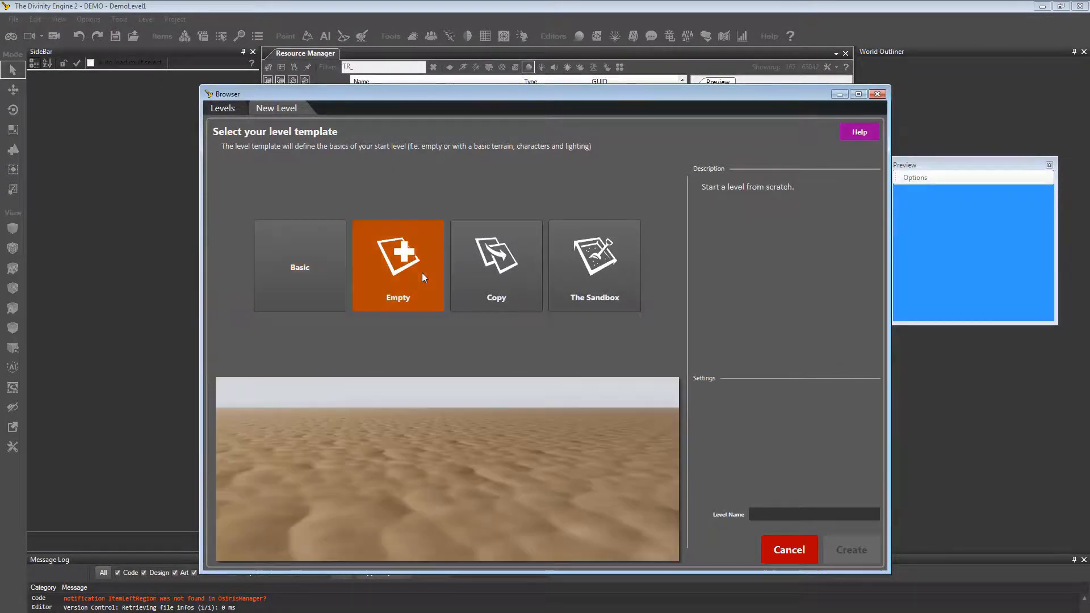
{"action": "left_click", "coordinate": [794, 513]}
{"action": "type", "text": "DemoL"}
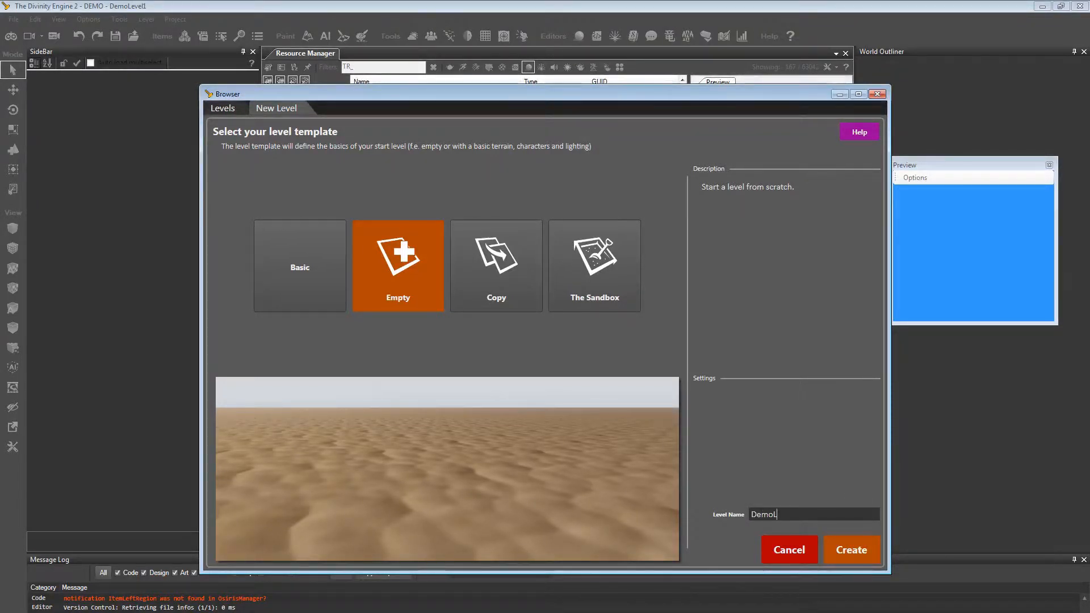
{"action": "type", "text": "evel`"}
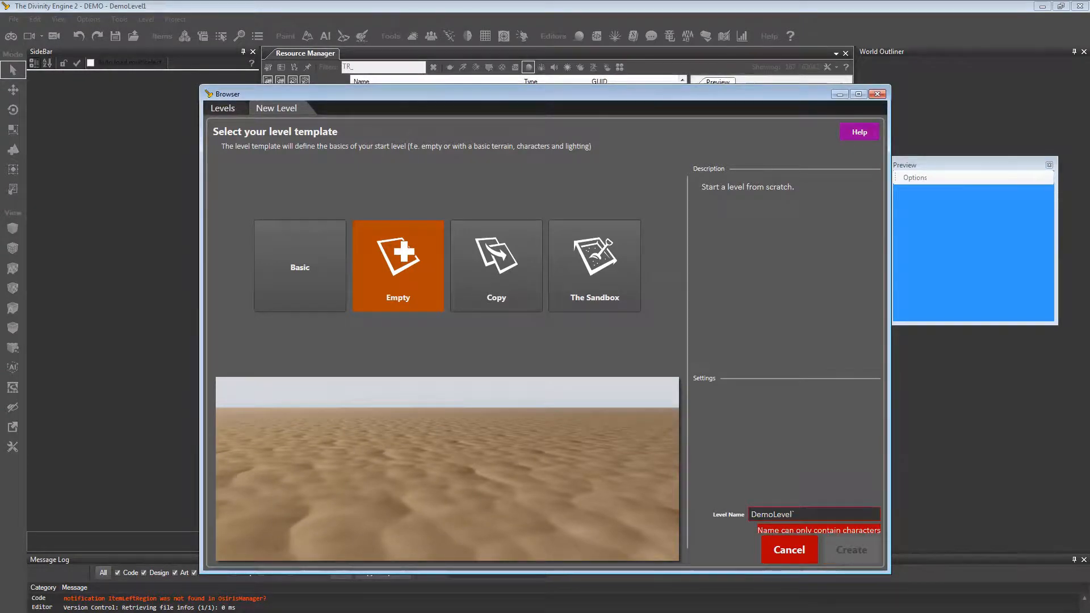
{"action": "key", "text": "BackSpace"}
{"action": "type", "text": "1"}
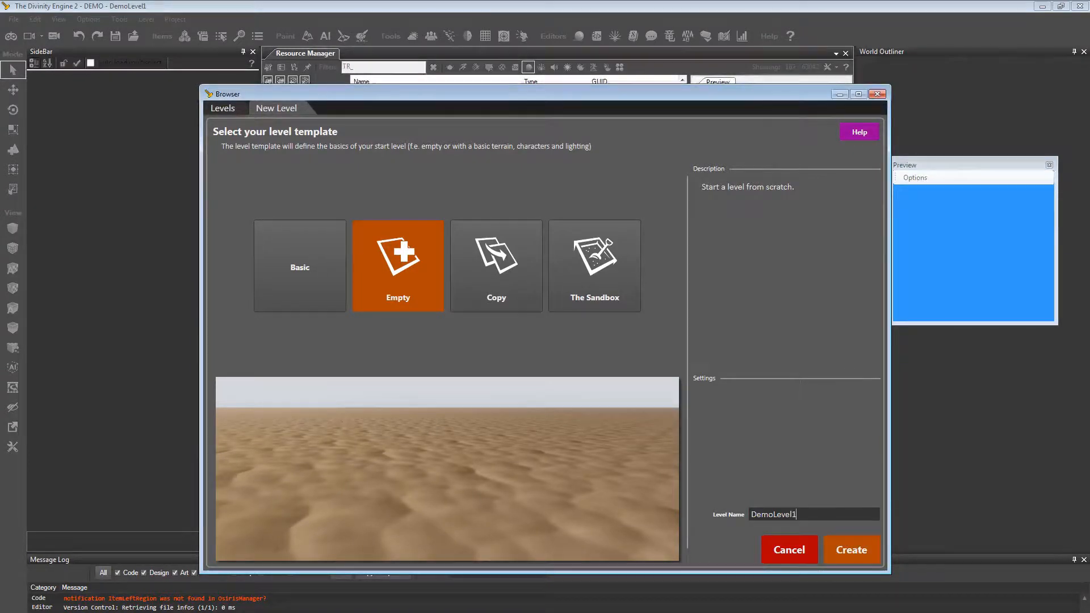
{"action": "left_click", "coordinate": [849, 560]}
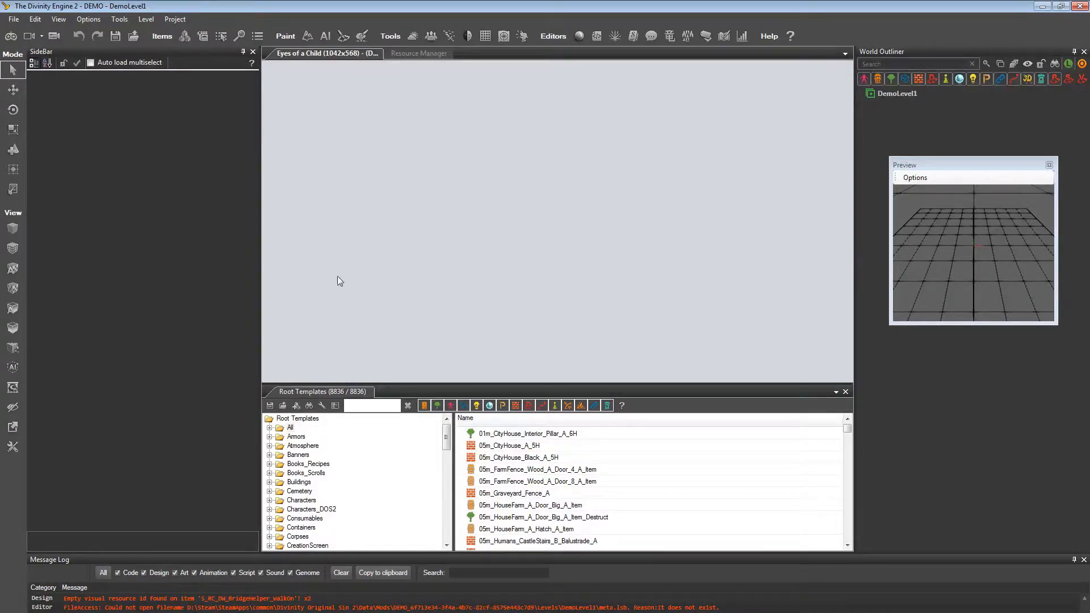
Step: Start a new terrain and set its width and height to 2 patches each
{"action": "left_click", "coordinate": [307, 36]}
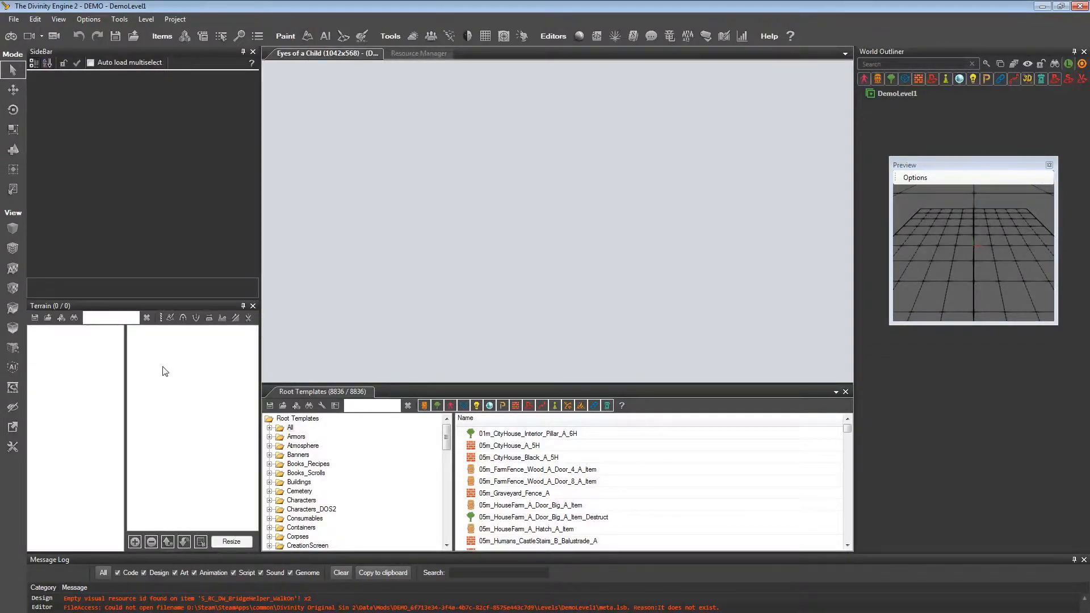
{"action": "left_click", "coordinate": [61, 318]}
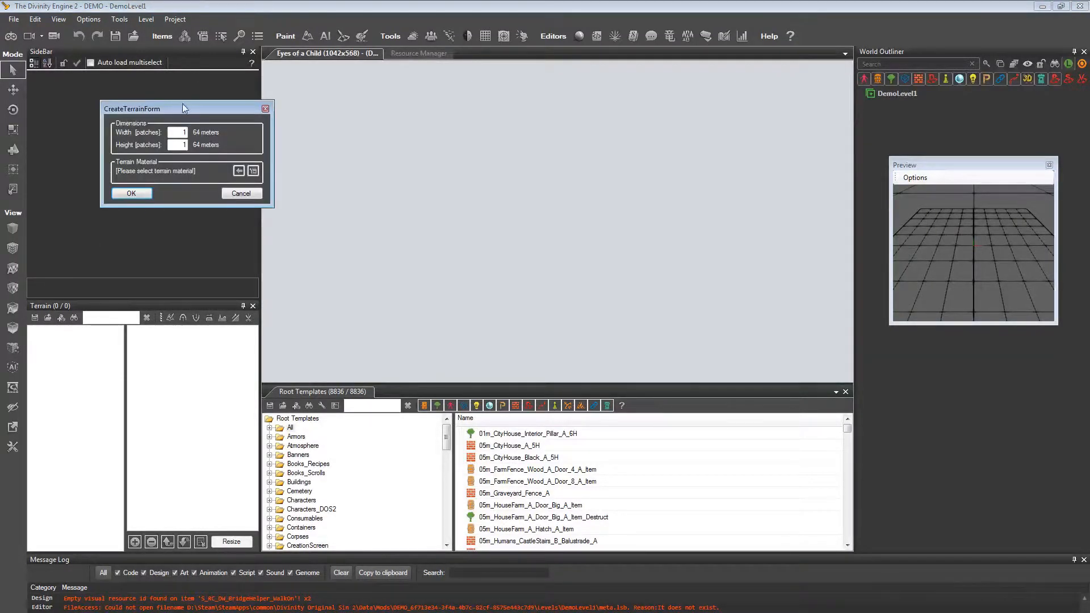
{"action": "left_click_drag", "start_coordinate": [182, 108], "coordinate": [381, 144]}
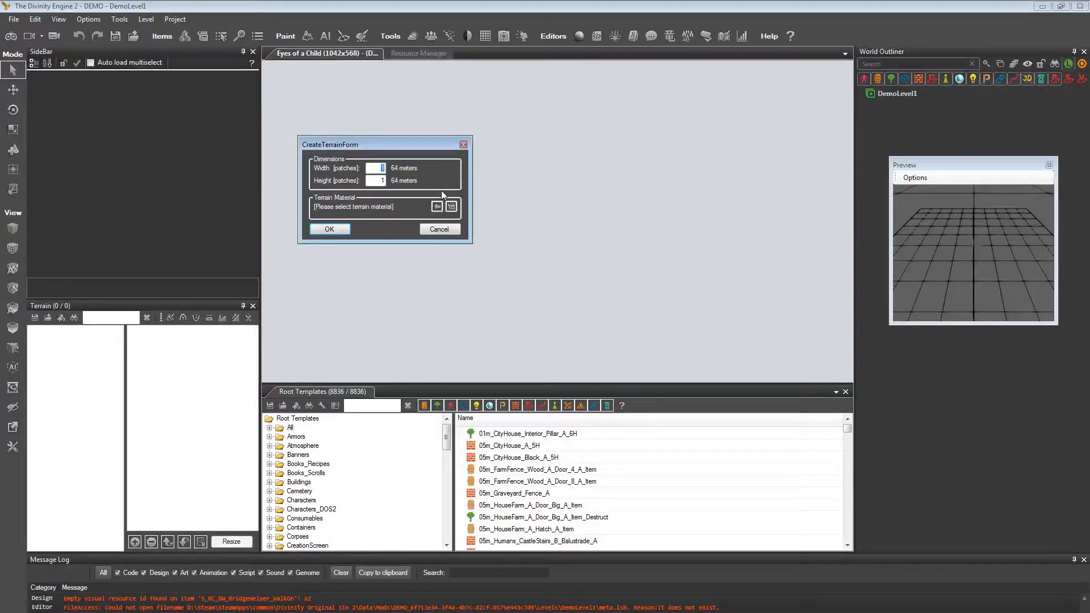
{"action": "type", "text": "2"}
{"action": "left_click", "coordinate": [380, 181]}
{"action": "left_click_drag", "start_coordinate": [410, 144], "coordinate": [294, 144]}
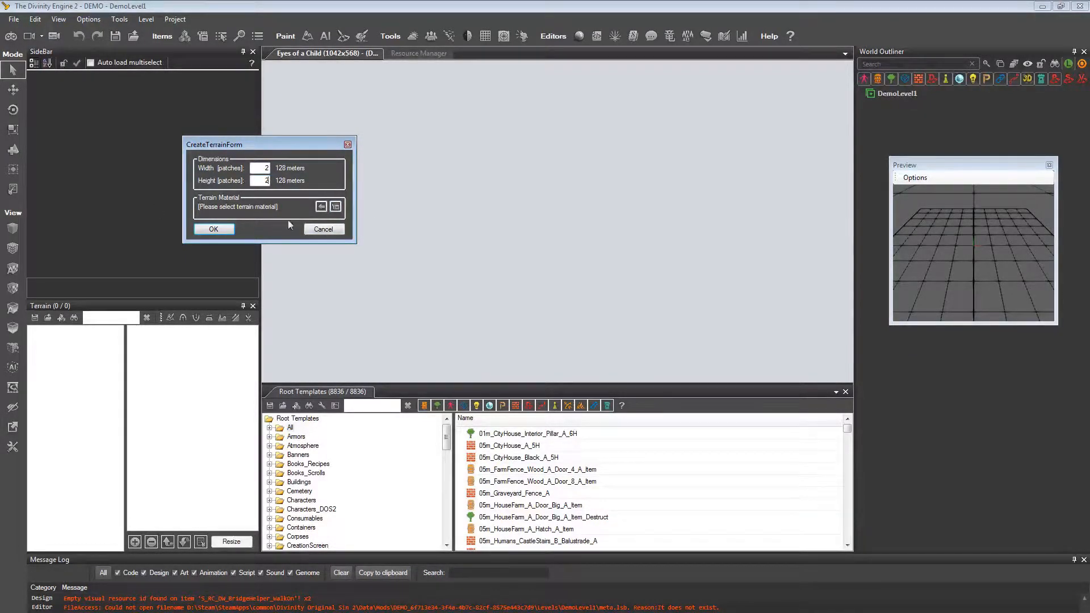
Step: Assign TR_Base_RockSlate_B_Mud_A_PBR as the terrain material and create the terrain
{"action": "left_click", "coordinate": [335, 206]}
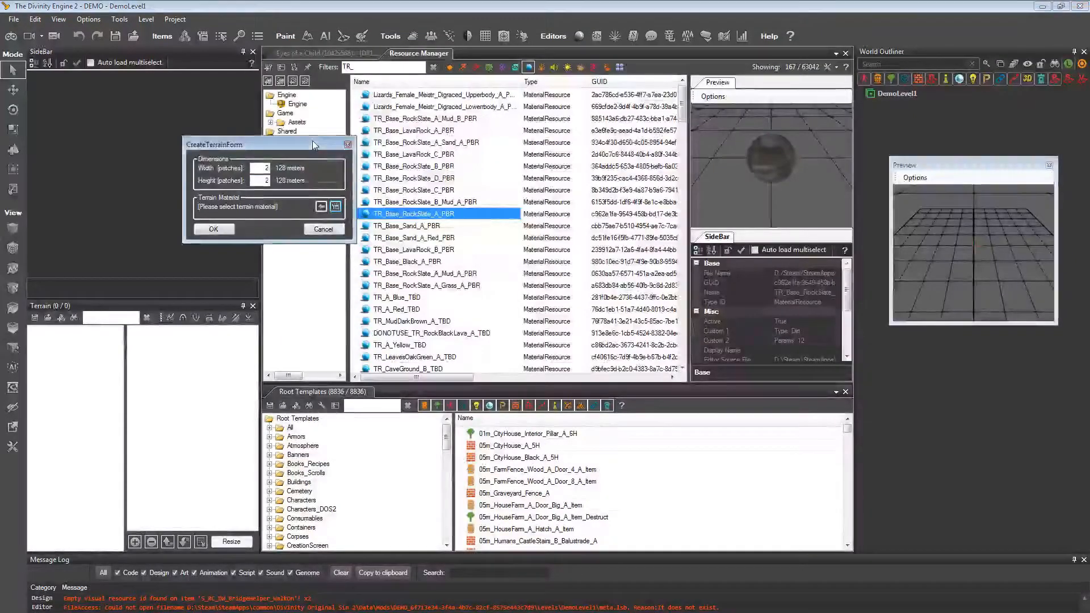
{"action": "left_click_drag", "start_coordinate": [314, 146], "coordinate": [200, 138]}
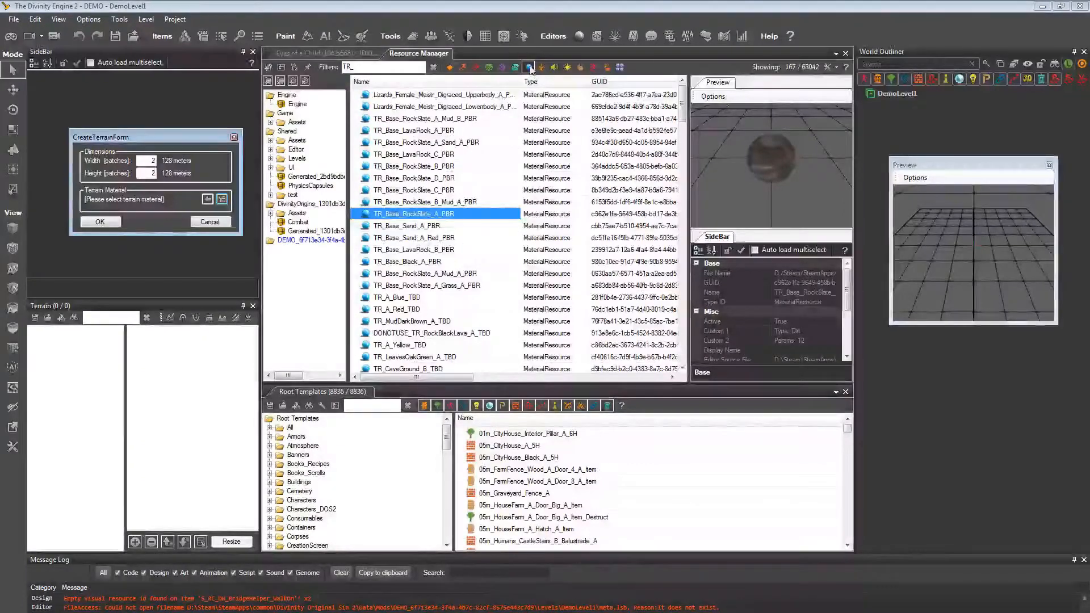
{"action": "left_click", "coordinate": [367, 68]}
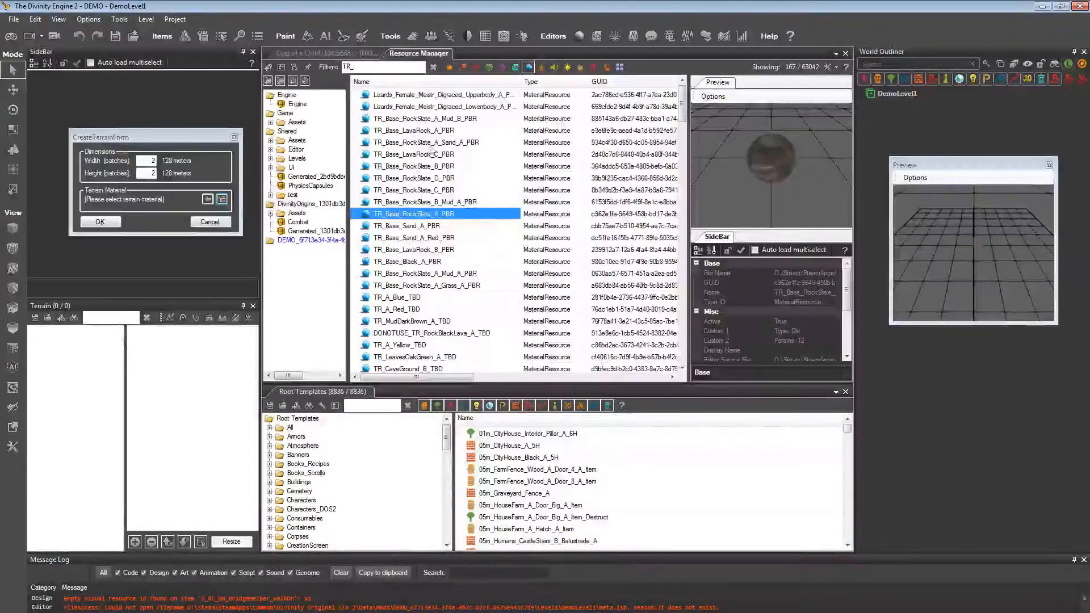
{"action": "left_click", "coordinate": [430, 202]}
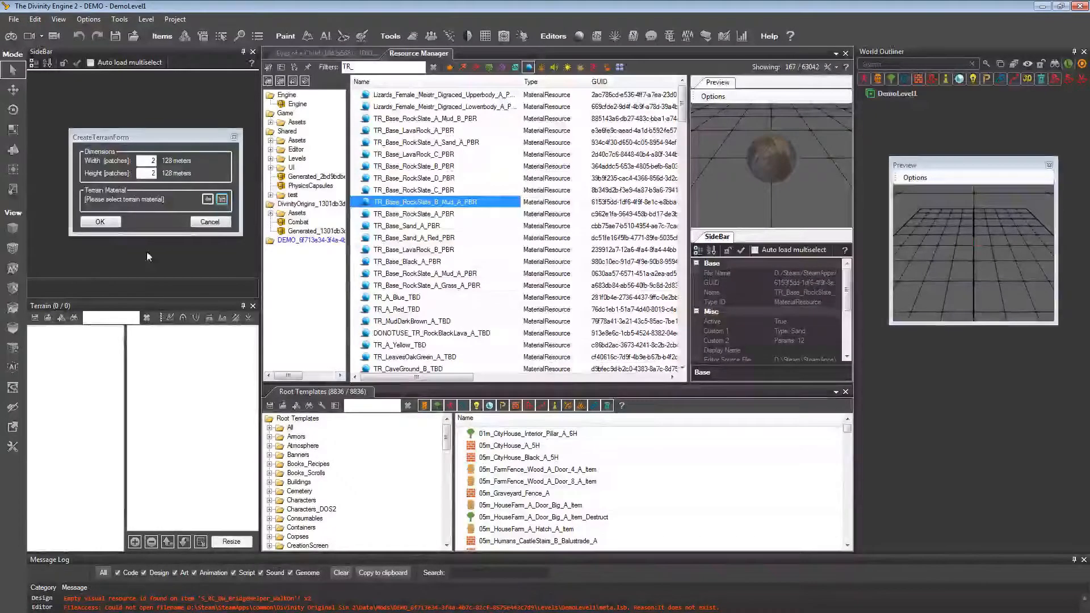
{"action": "left_click", "coordinate": [208, 200]}
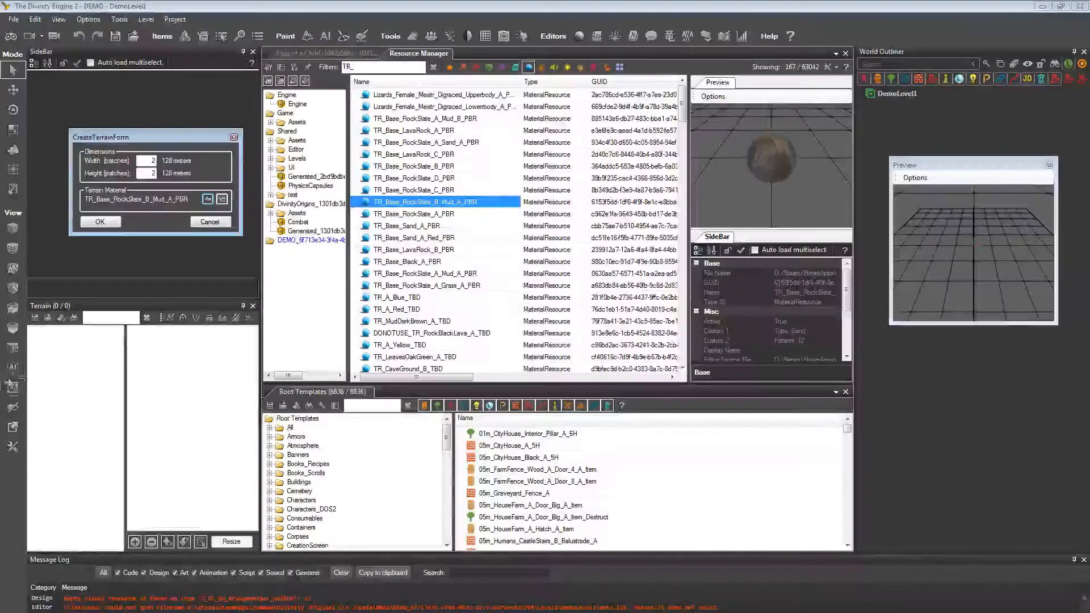
{"action": "left_click", "coordinate": [104, 222]}
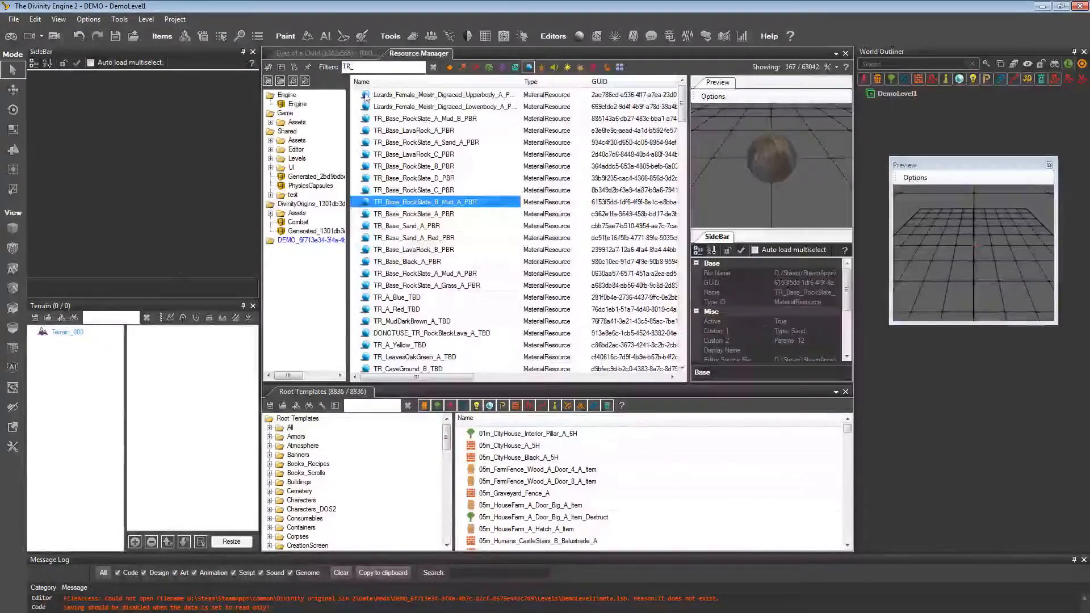
Step: Find the LightProbe root template and place one light probe on the terrain near its front corner
{"action": "left_click", "coordinate": [305, 53]}
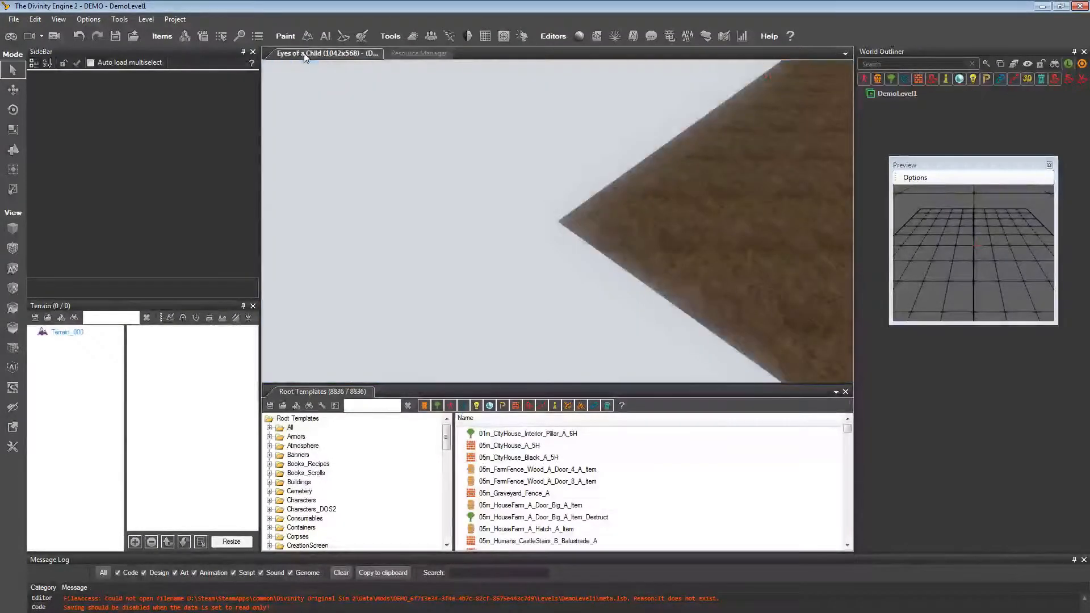
{"action": "right_click_drag", "start_coordinate": [444, 191], "coordinate": [522, 116]}
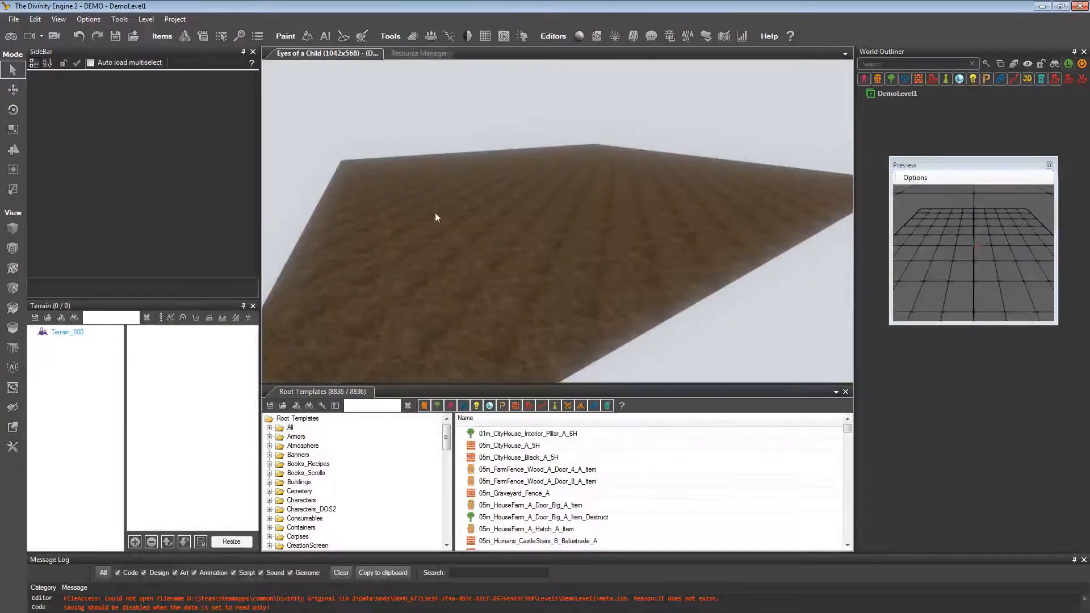
{"action": "right_click_drag", "start_coordinate": [400, 224], "coordinate": [349, 261]}
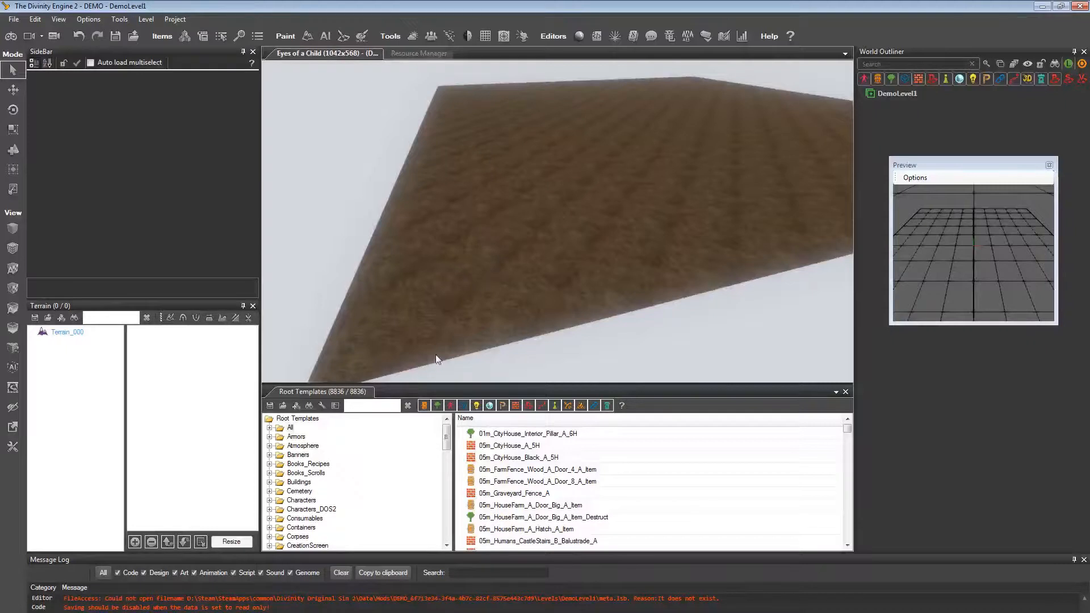
{"action": "left_click", "coordinate": [382, 408]}
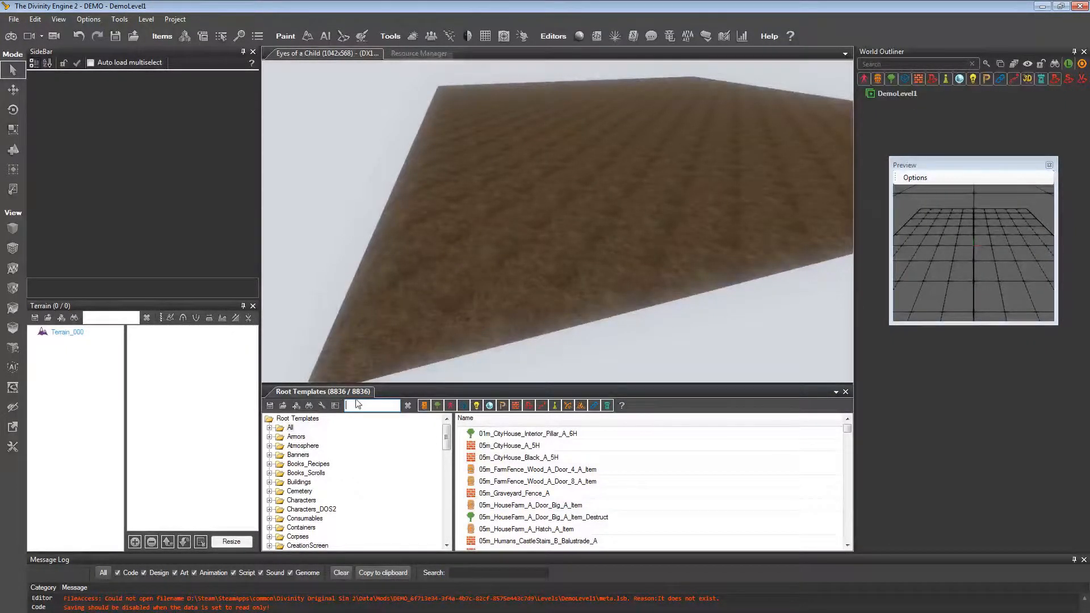
{"action": "type", "text": "lightpro"}
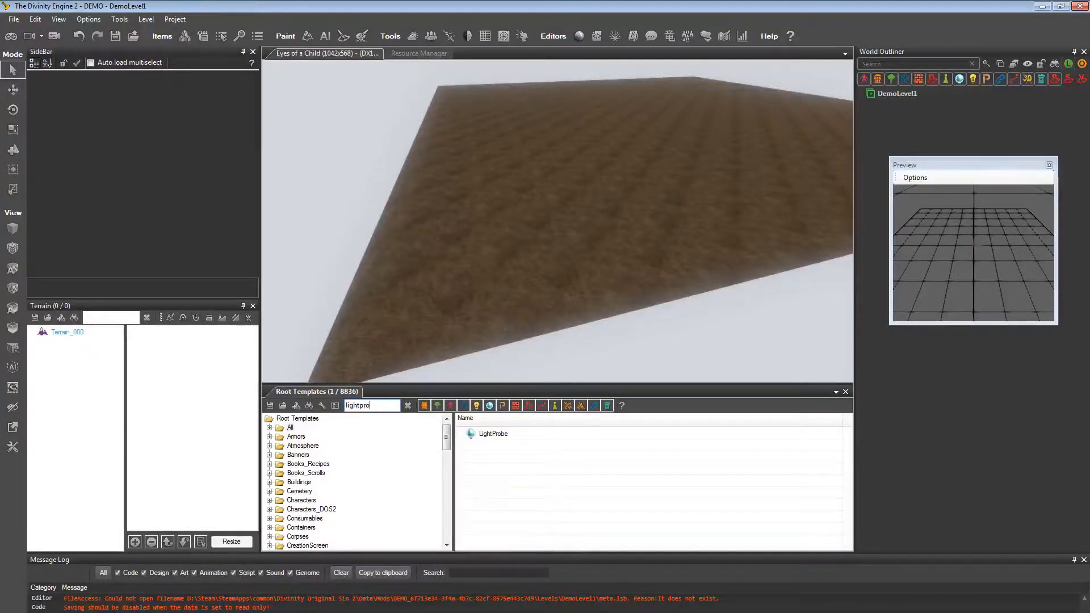
{"action": "left_click", "coordinate": [485, 436]}
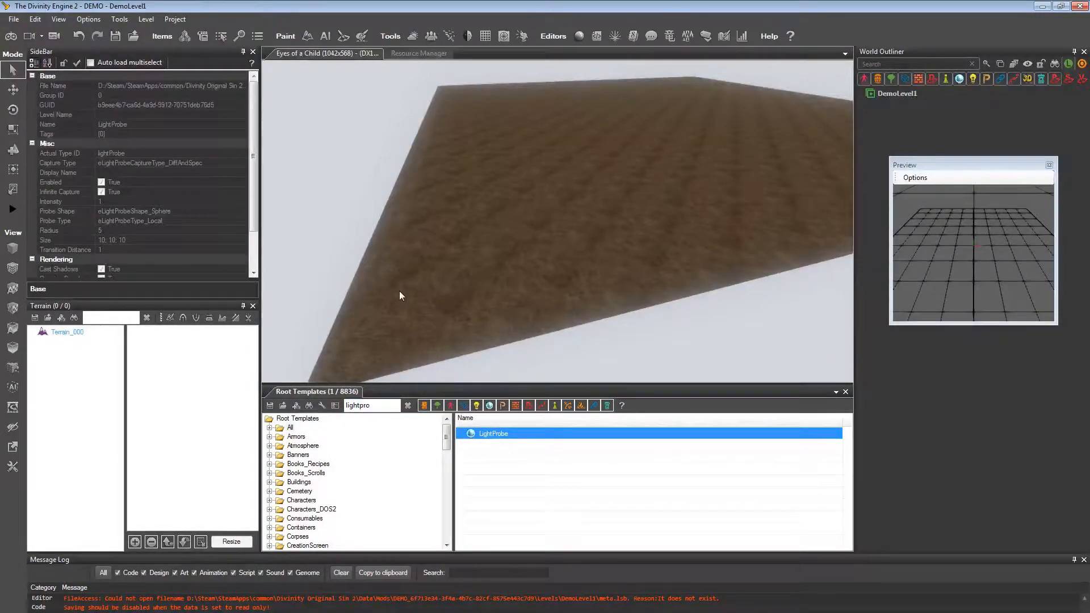
{"action": "left_click", "coordinate": [485, 434]}
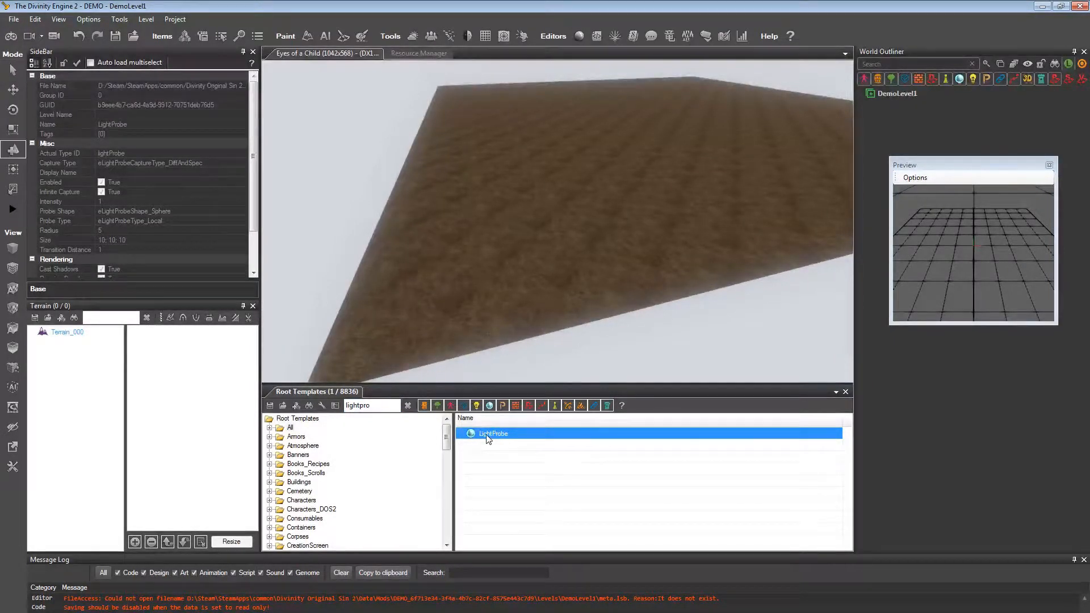
{"action": "left_click", "coordinate": [469, 435]}
{"action": "left_click", "coordinate": [370, 339]}
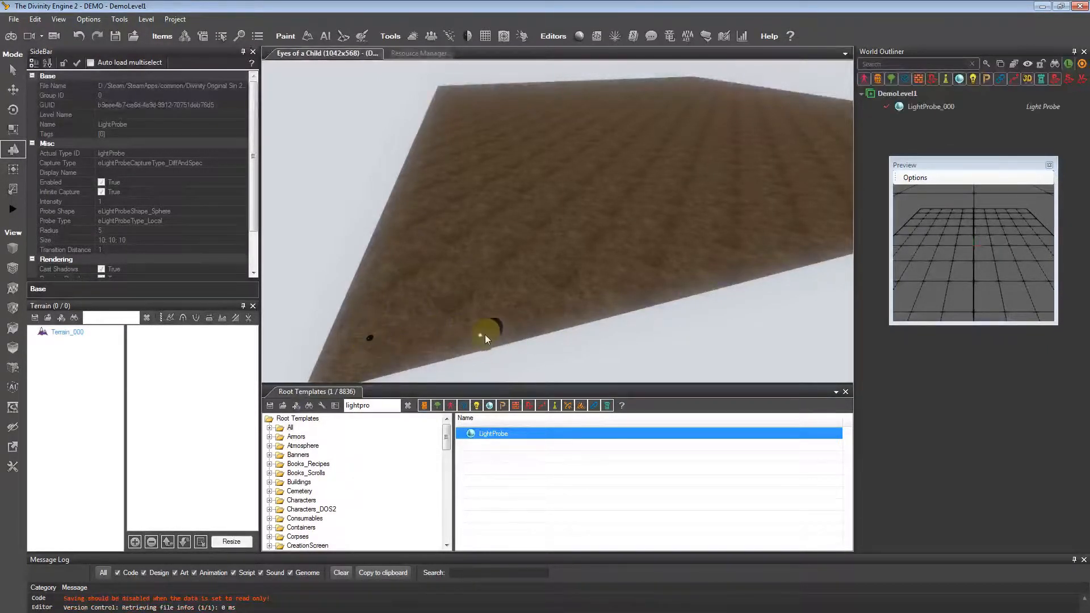
{"action": "right_click", "coordinate": [485, 335]}
Step: Set the placed light probe's Probe Type to eLightProbeType_Distant
{"action": "left_click", "coordinate": [368, 339]}
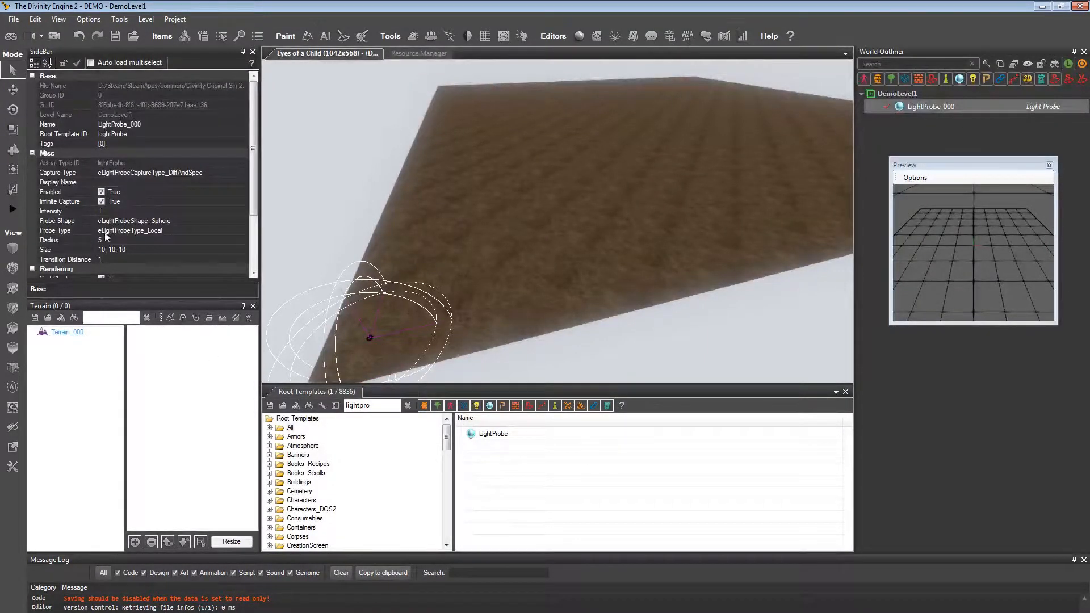
{"action": "left_click", "coordinate": [187, 231]}
{"action": "left_click", "coordinate": [244, 230]}
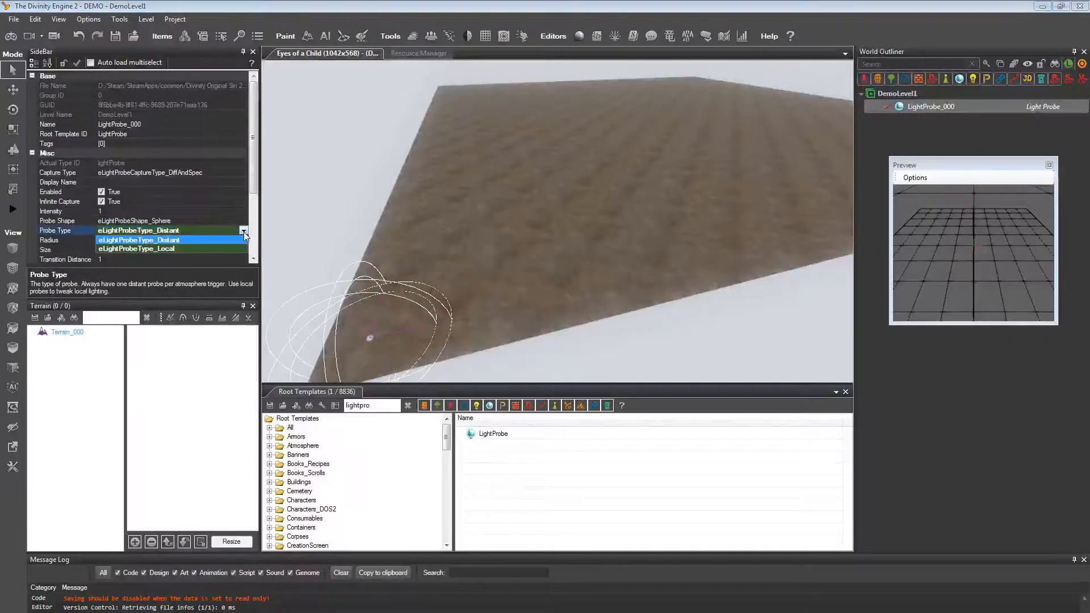
{"action": "left_click", "coordinate": [171, 241]}
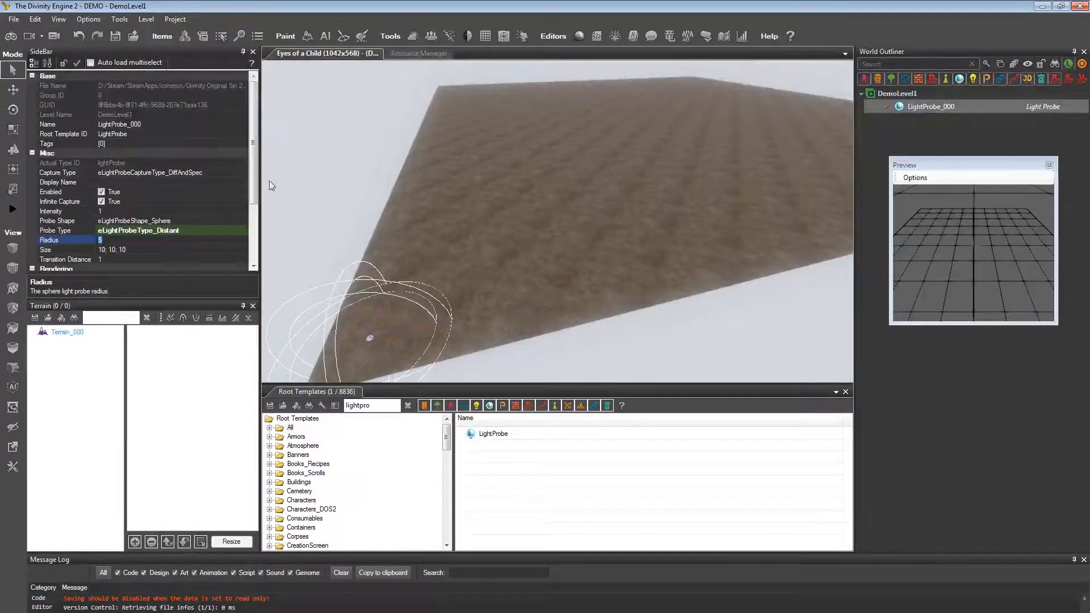
{"action": "left_click_drag", "start_coordinate": [254, 177], "coordinate": [254, 202]}
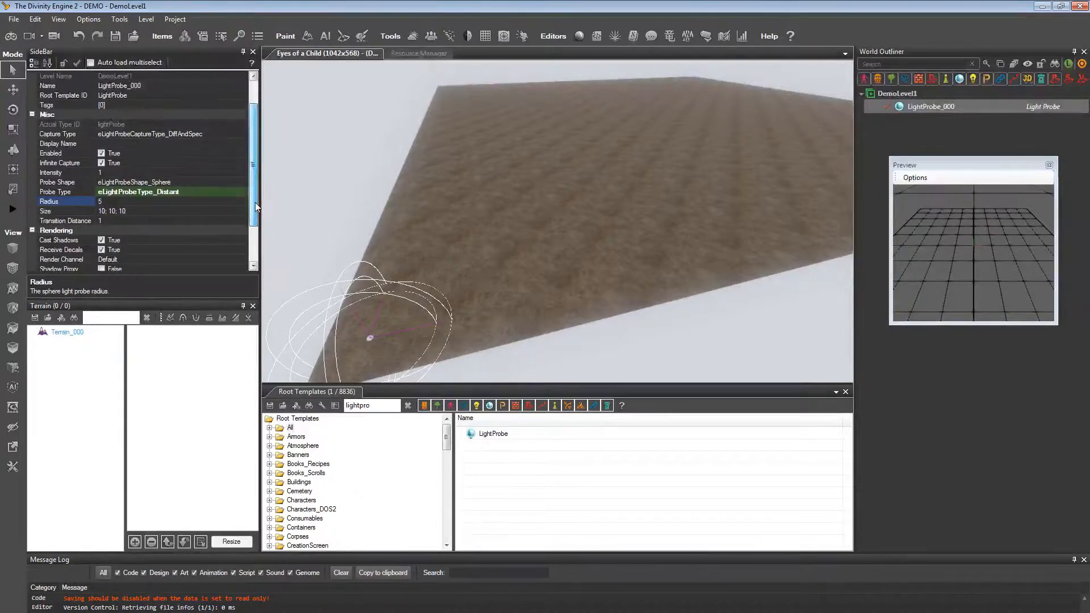
{"action": "left_click", "coordinate": [562, 270]}
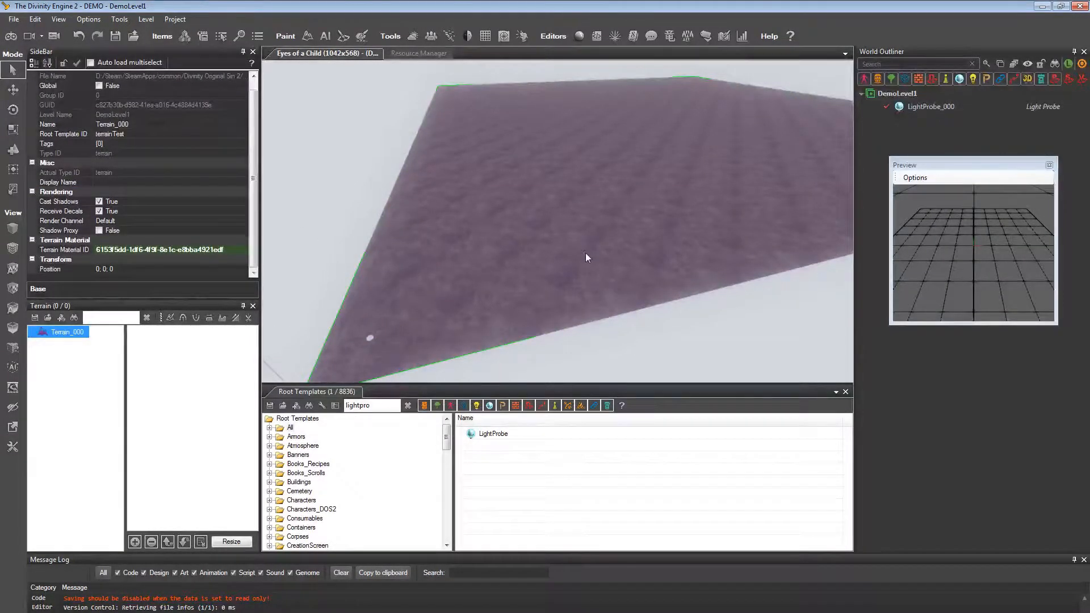
{"action": "right_click_drag", "start_coordinate": [580, 234], "coordinate": [539, 230]}
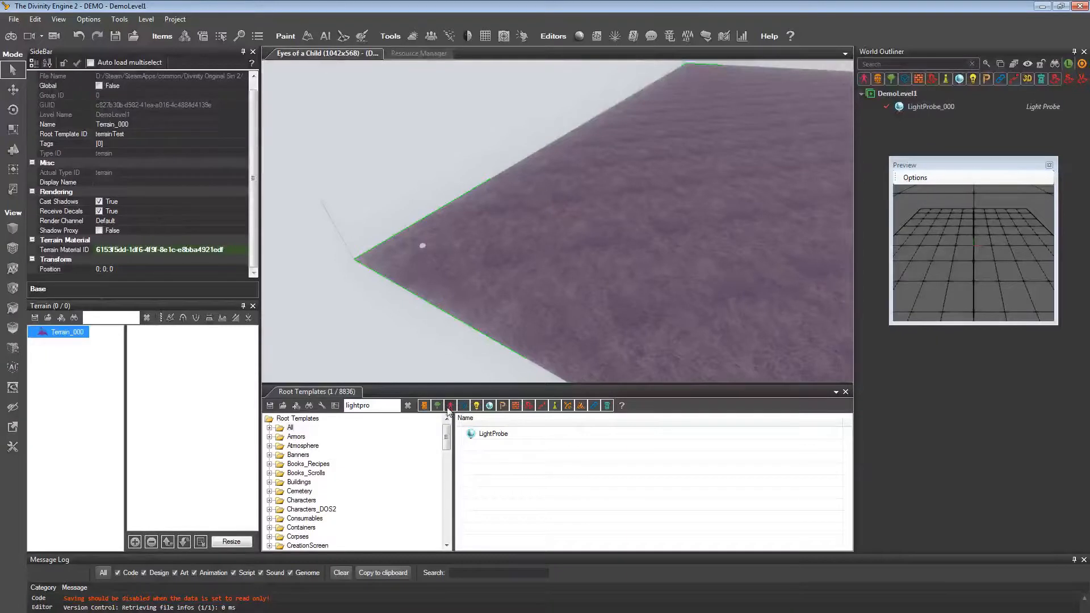
Step: Find the StartPoint root template and place four start points in a row near the terrain's front corner
{"action": "left_click", "coordinate": [374, 406]}
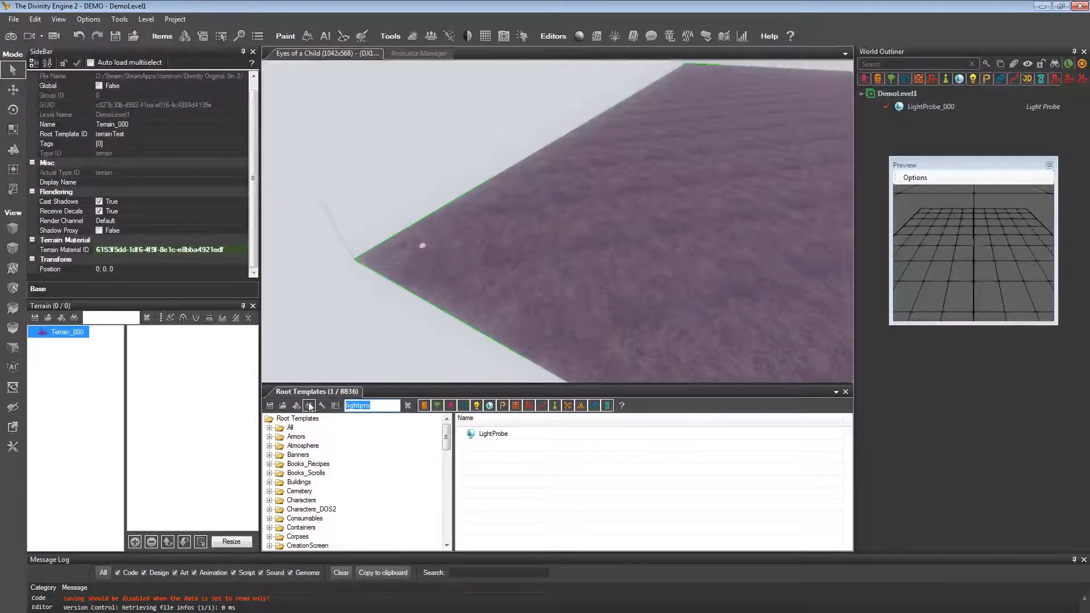
{"action": "type", "text": "startpoi"}
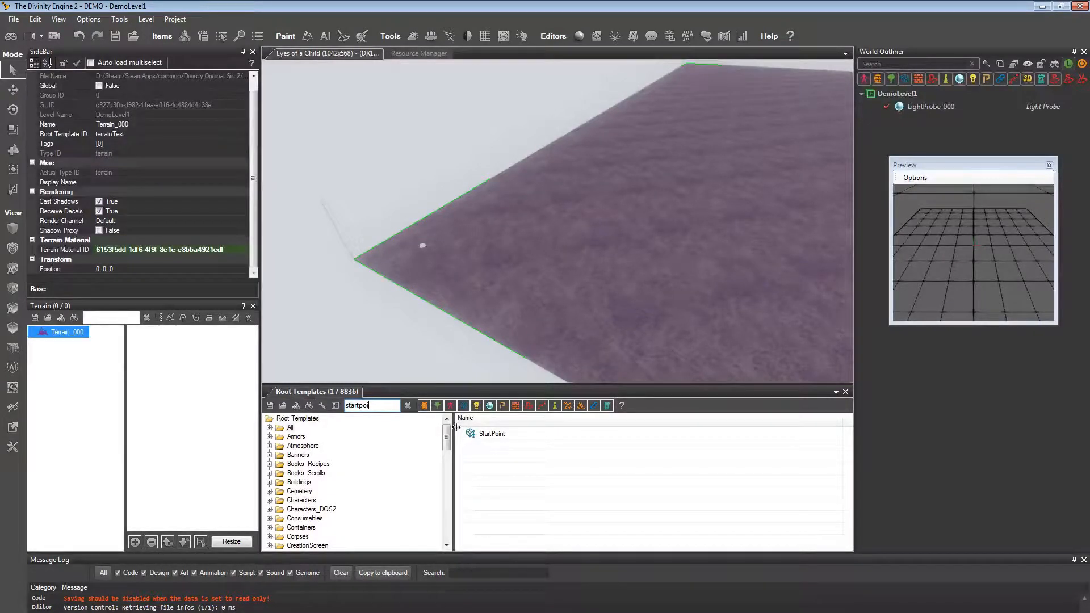
{"action": "left_click_drag", "start_coordinate": [482, 433], "coordinate": [498, 335]}
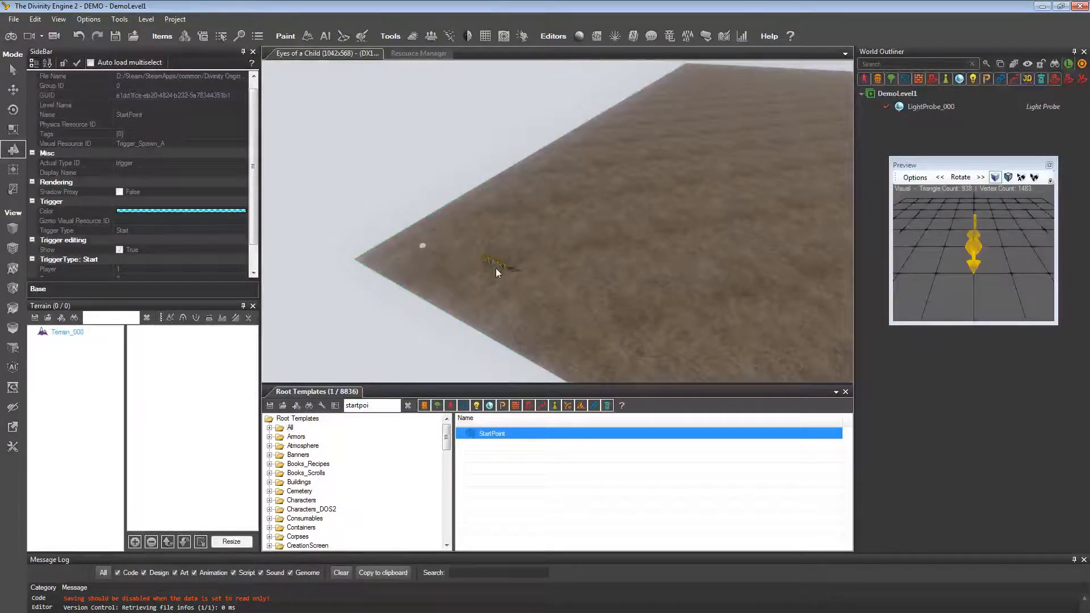
{"action": "left_click_drag", "start_coordinate": [472, 267], "coordinate": [470, 268]}
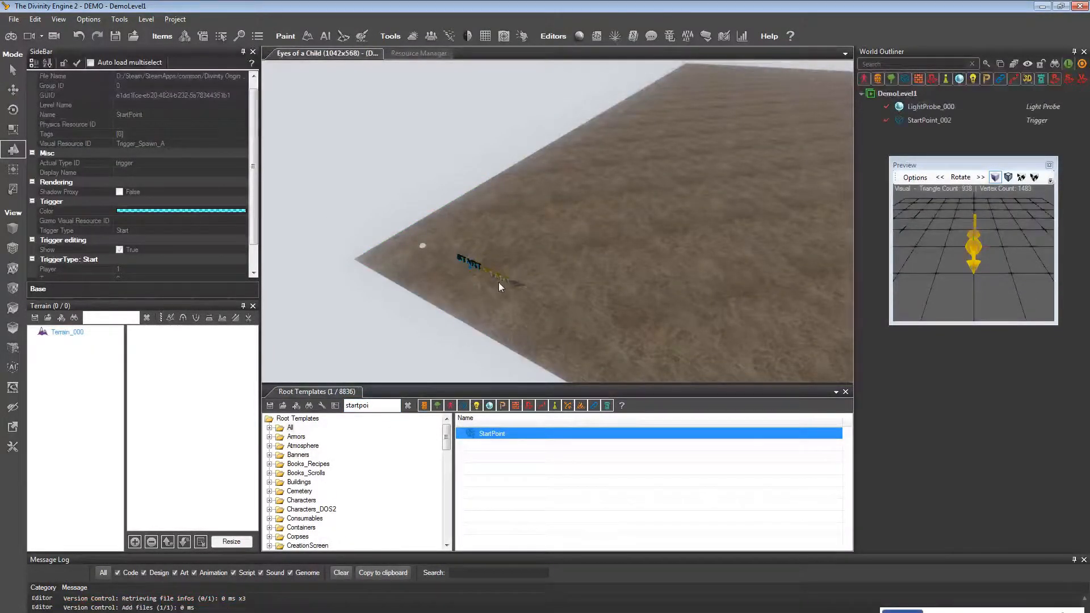
{"action": "left_click", "coordinate": [502, 281]}
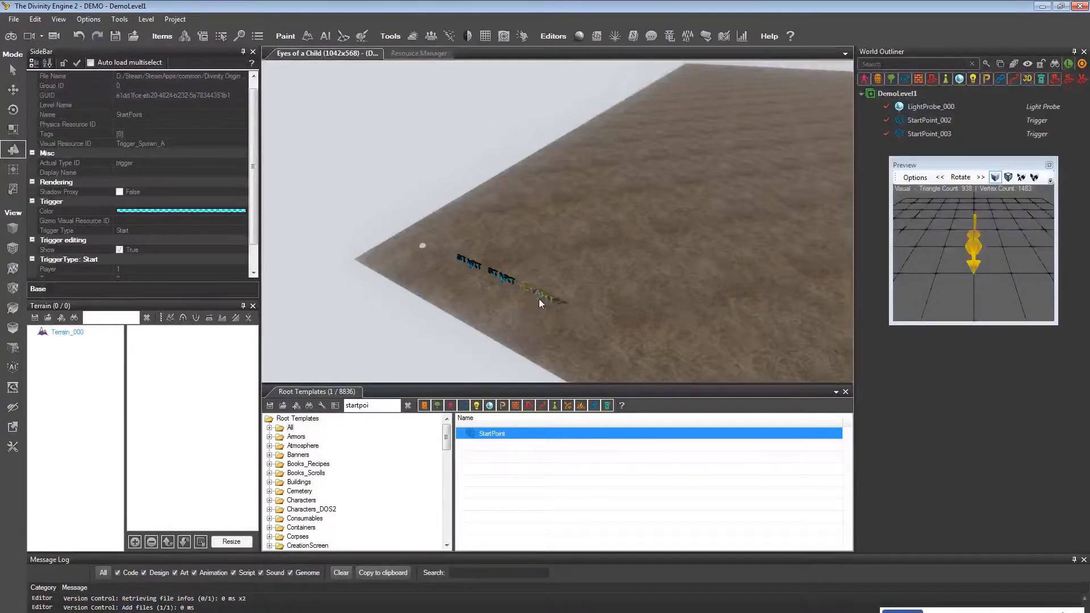
{"action": "left_click", "coordinate": [539, 298]}
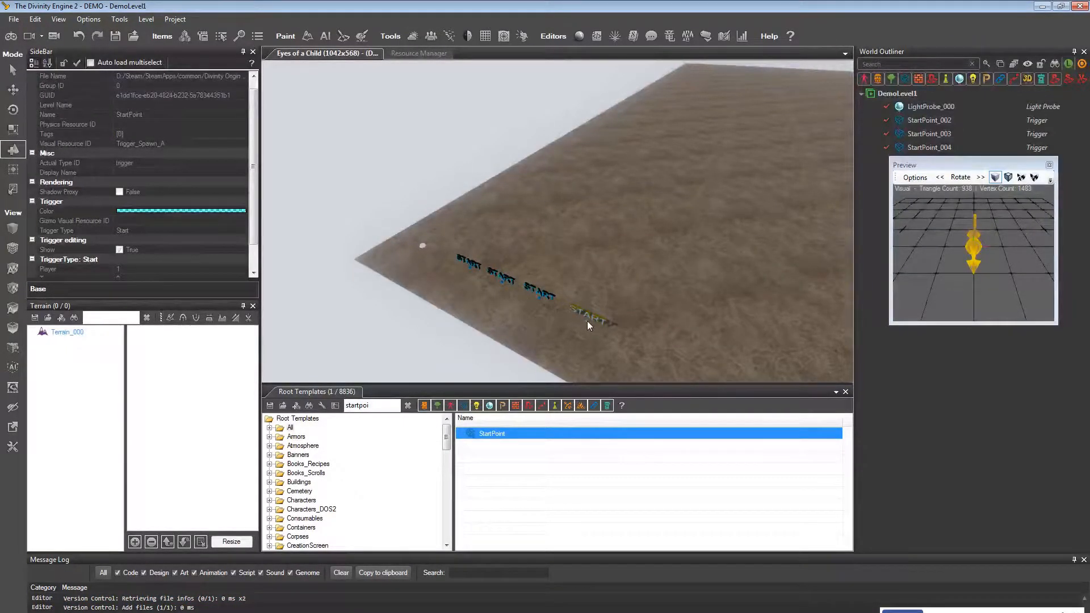
{"action": "left_click", "coordinate": [587, 321]}
{"action": "key", "text": "Escape"}
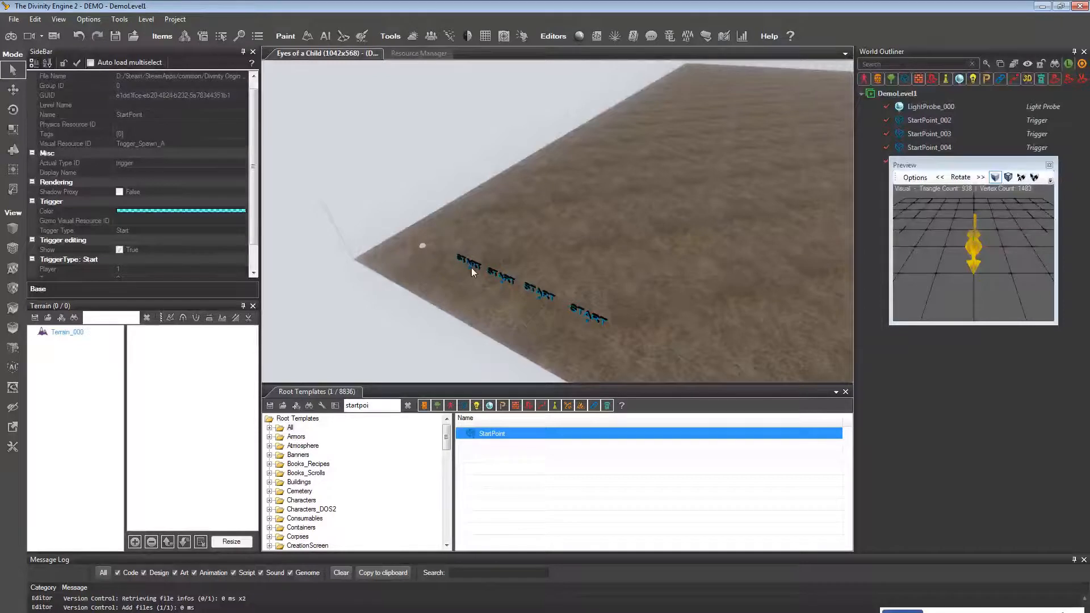
Step: Check the first start point's trigger properties and set the second start point's Player to 2
{"action": "left_click", "coordinate": [468, 267]}
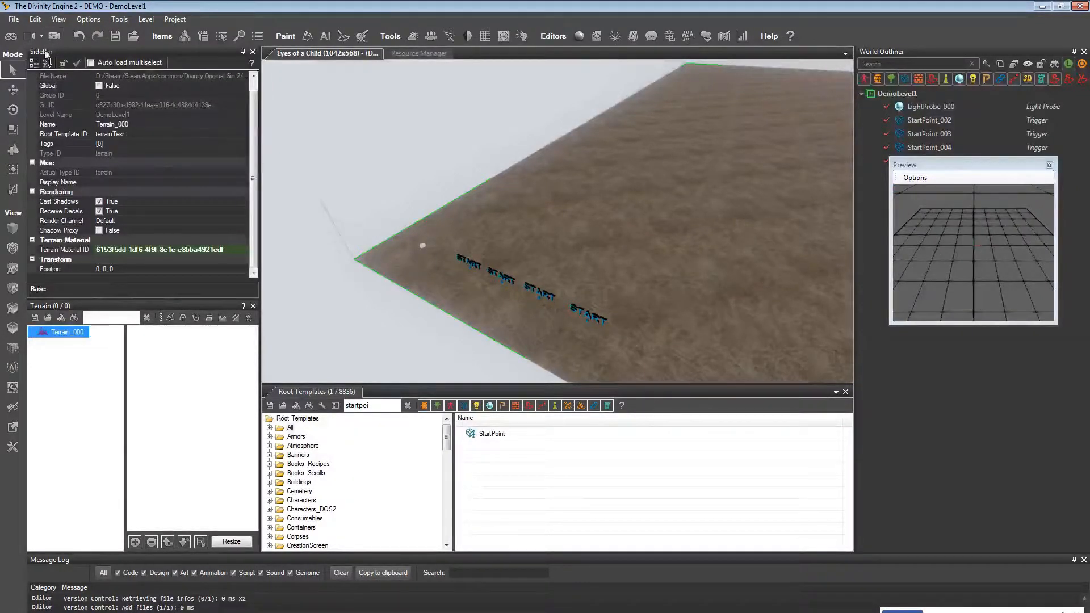
{"action": "left_click", "coordinate": [14, 71]}
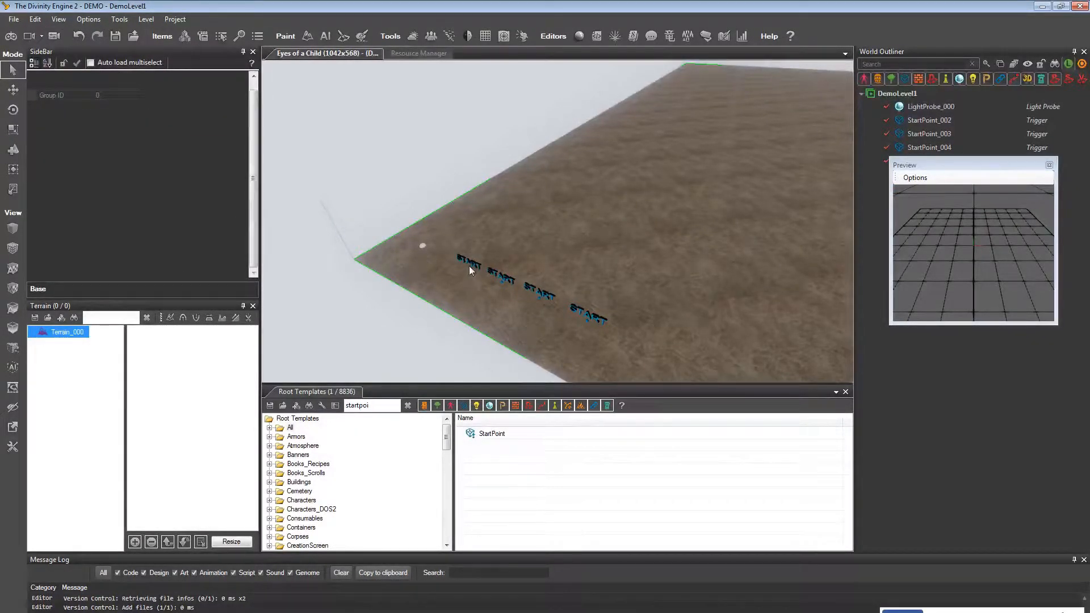
{"action": "left_click", "coordinate": [469, 268]}
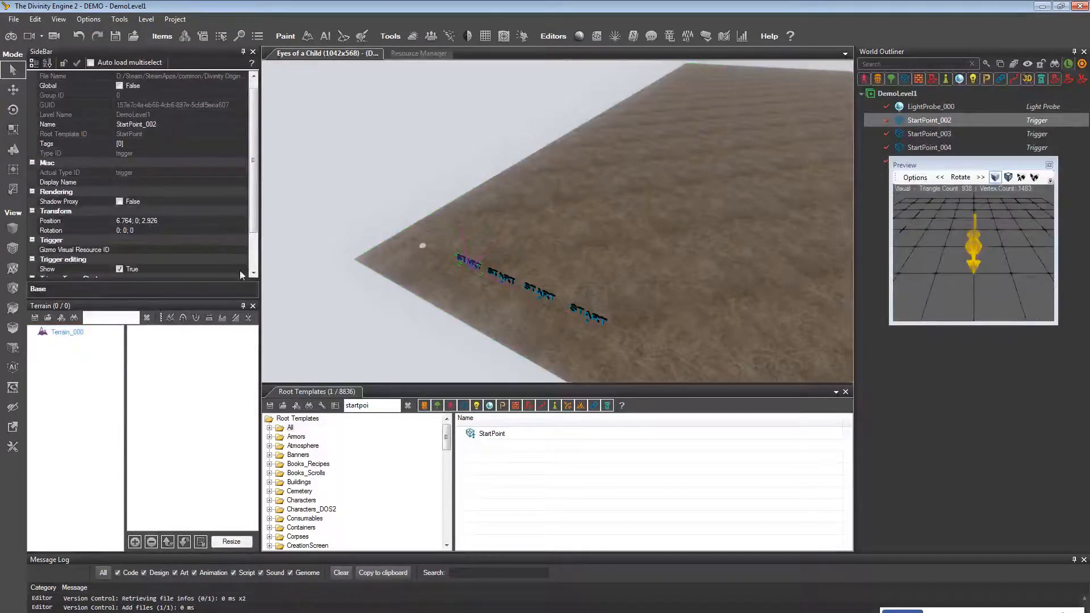
{"action": "scroll", "coordinate": [250, 187], "scroll_direction": "down", "scroll_amount": 3}
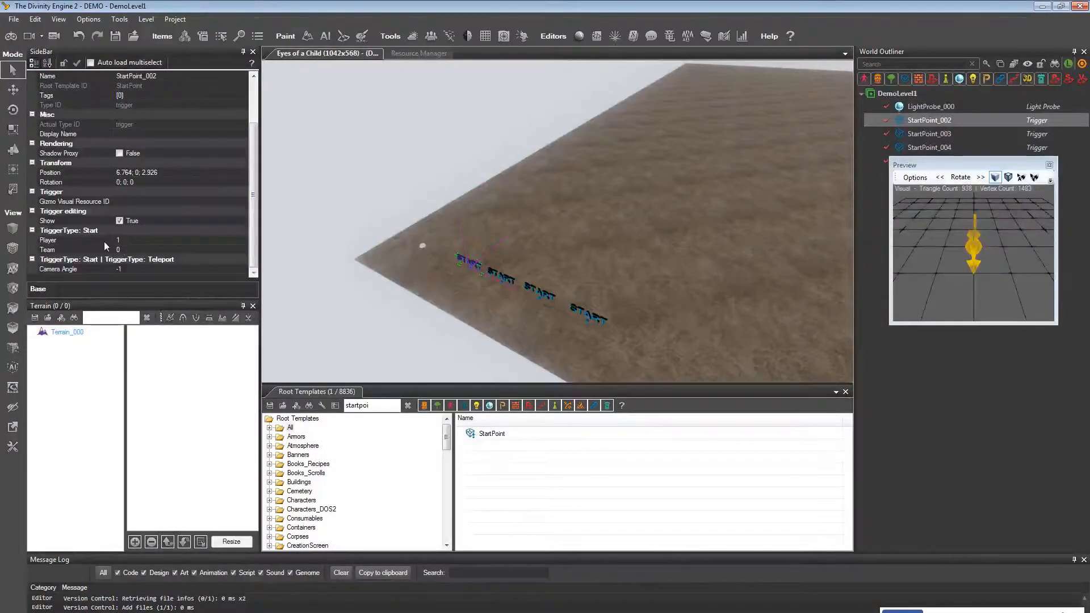
{"action": "left_click", "coordinate": [501, 283]}
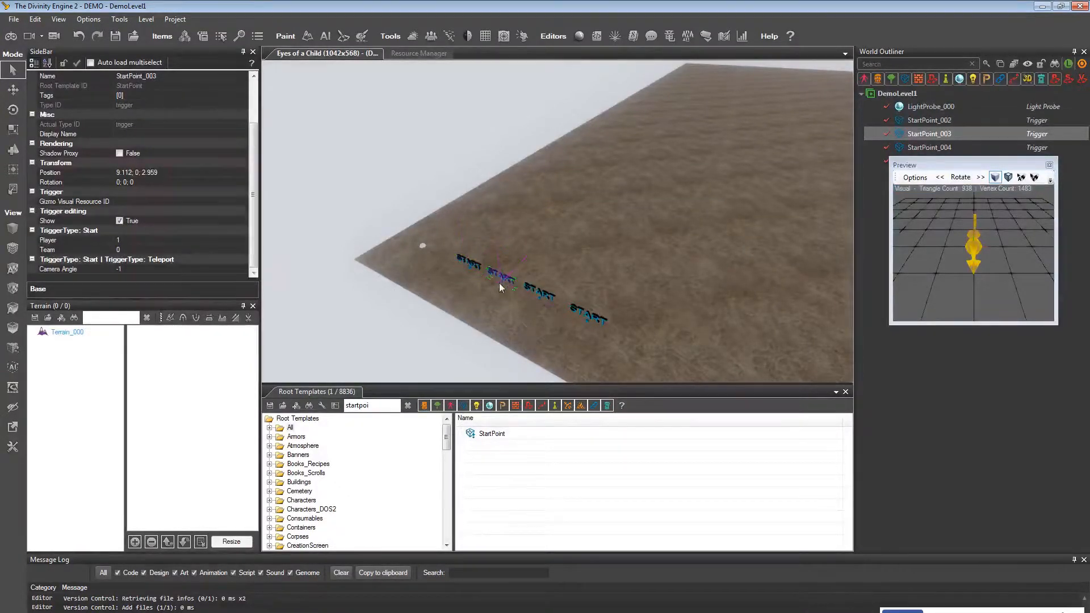
{"action": "left_click", "coordinate": [133, 239]}
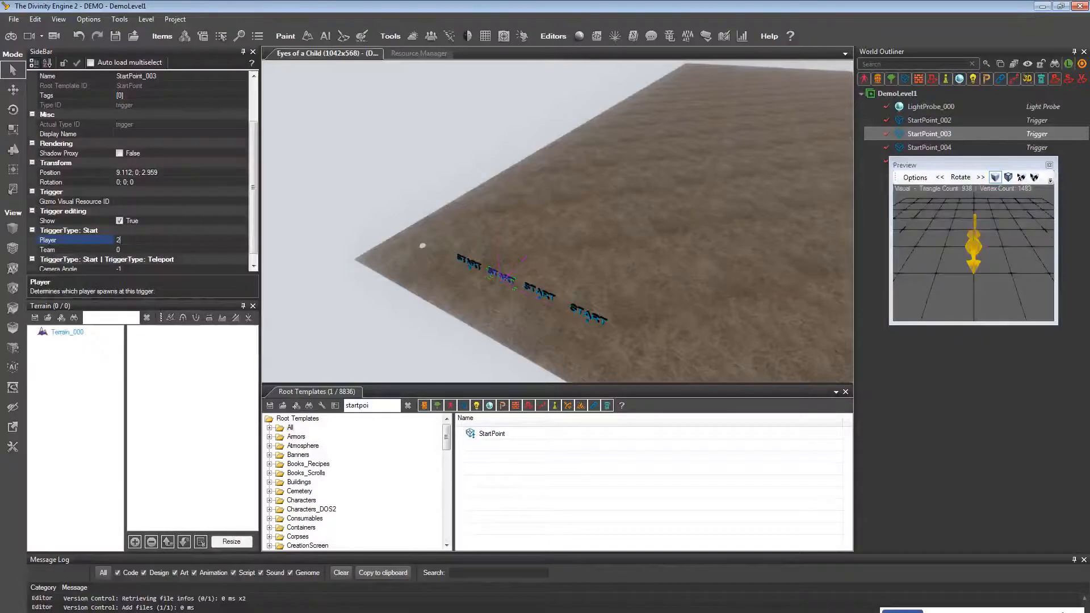
{"action": "type", "text": "2"}
{"action": "key", "text": "Return"}
Step: Set the third start point's Player number, and set the fourth start point's Player to 4
{"action": "left_click", "coordinate": [548, 299]}
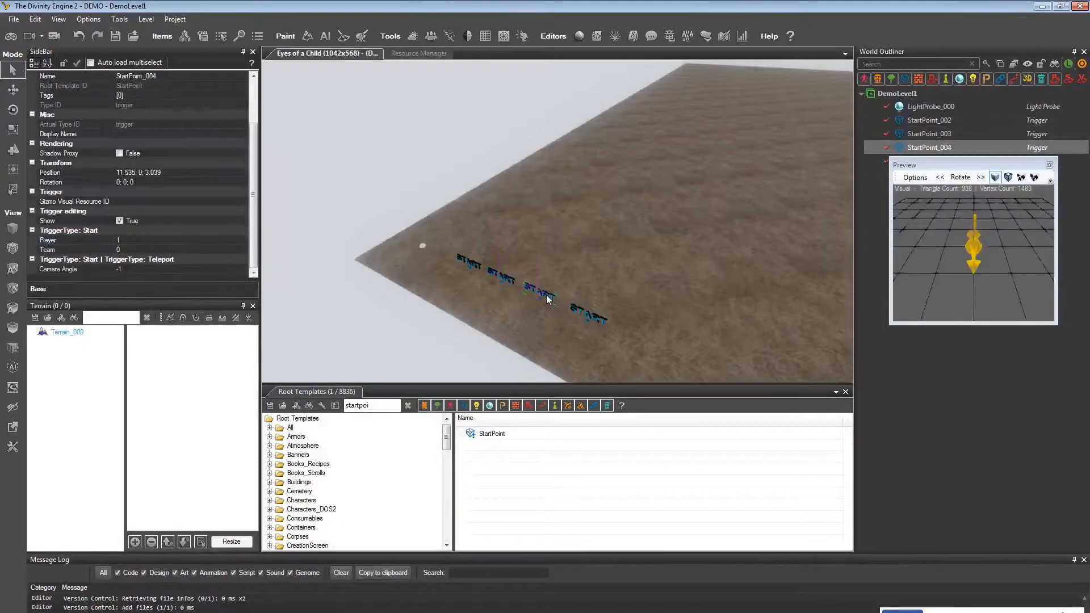
{"action": "left_click", "coordinate": [171, 241]}
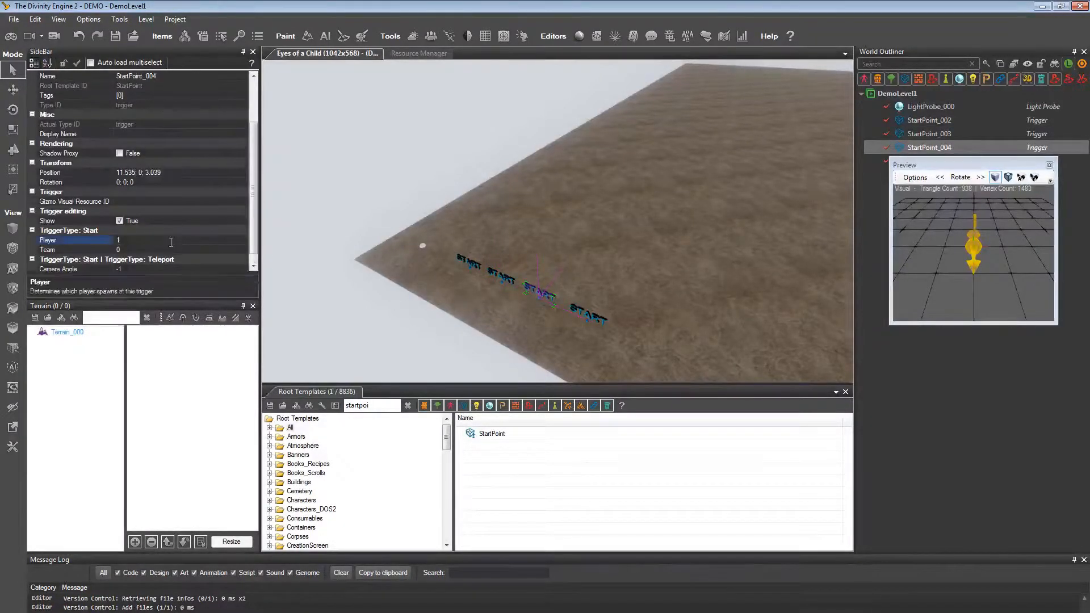
{"action": "left_click", "coordinate": [588, 317]}
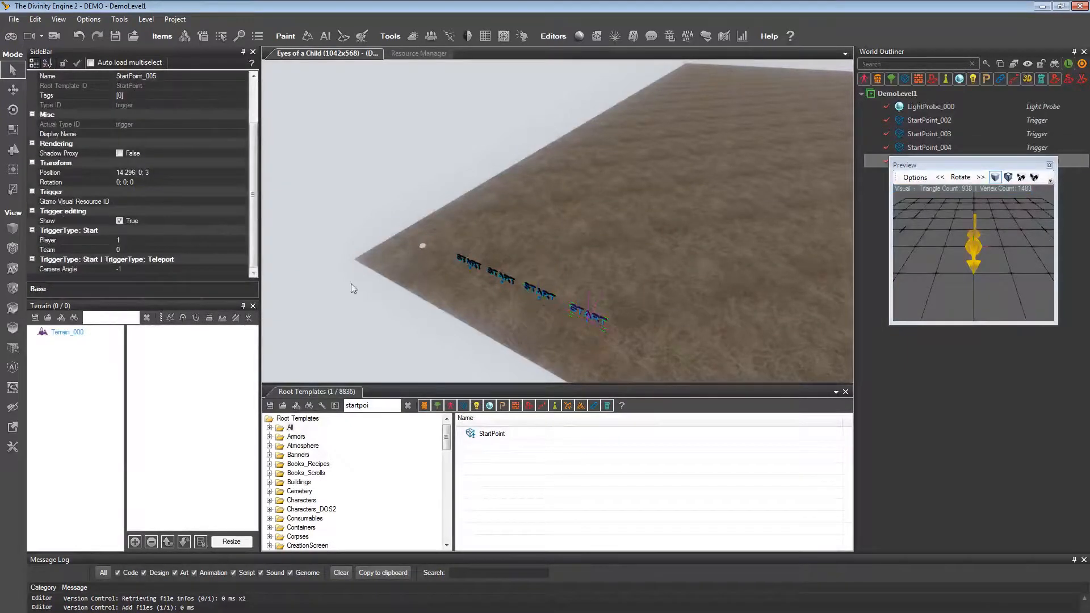
{"action": "left_click", "coordinate": [179, 241]}
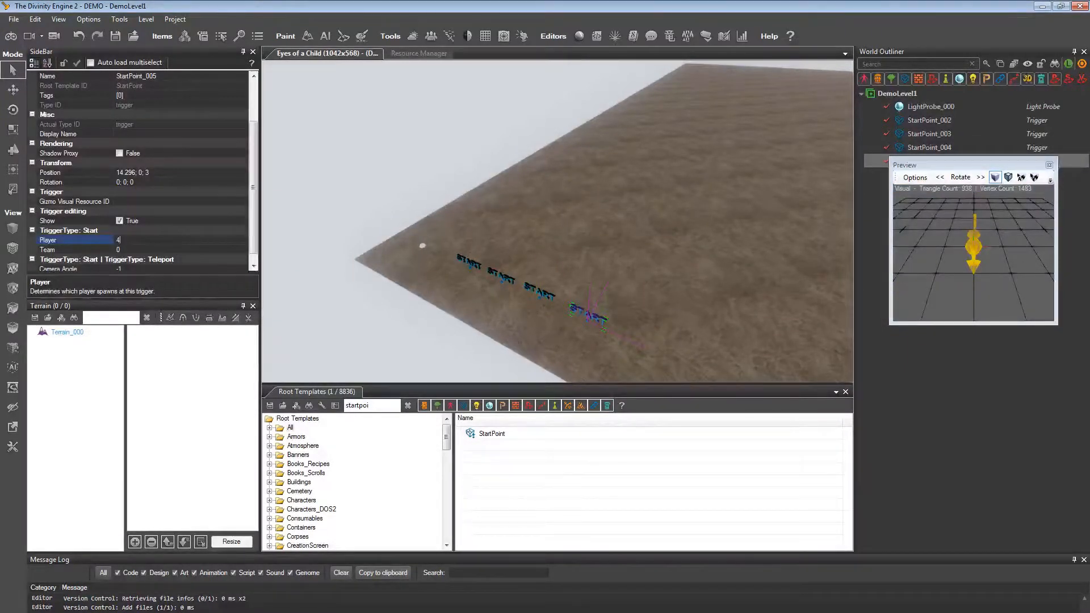
{"action": "left_click", "coordinate": [586, 245]}
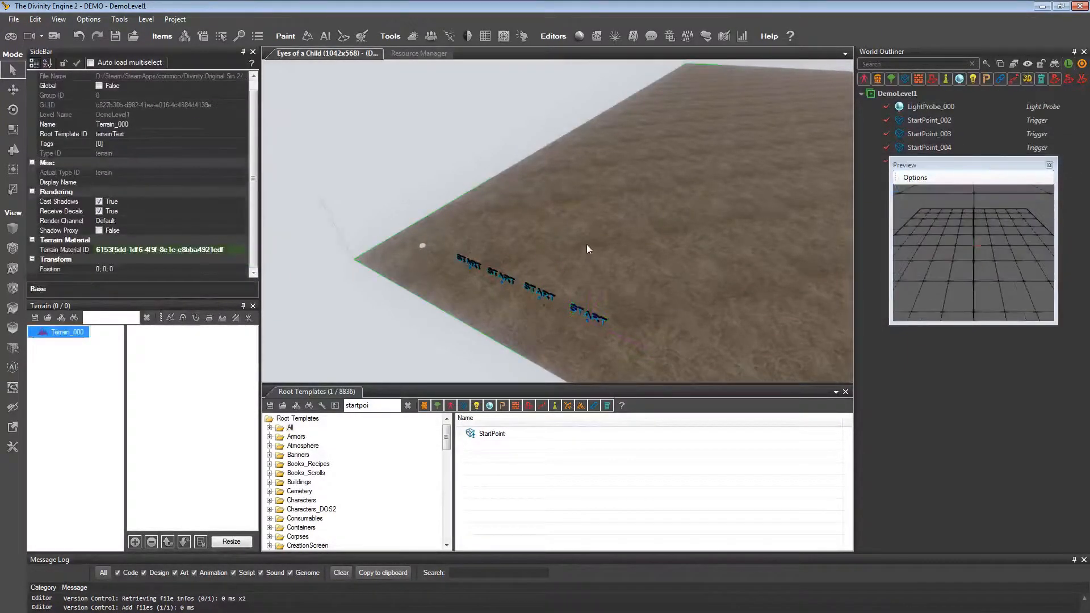
Step: Spawn the player character on the terrain just behind the row of start points
{"action": "right_click_drag", "start_coordinate": [494, 242], "coordinate": [449, 224]}
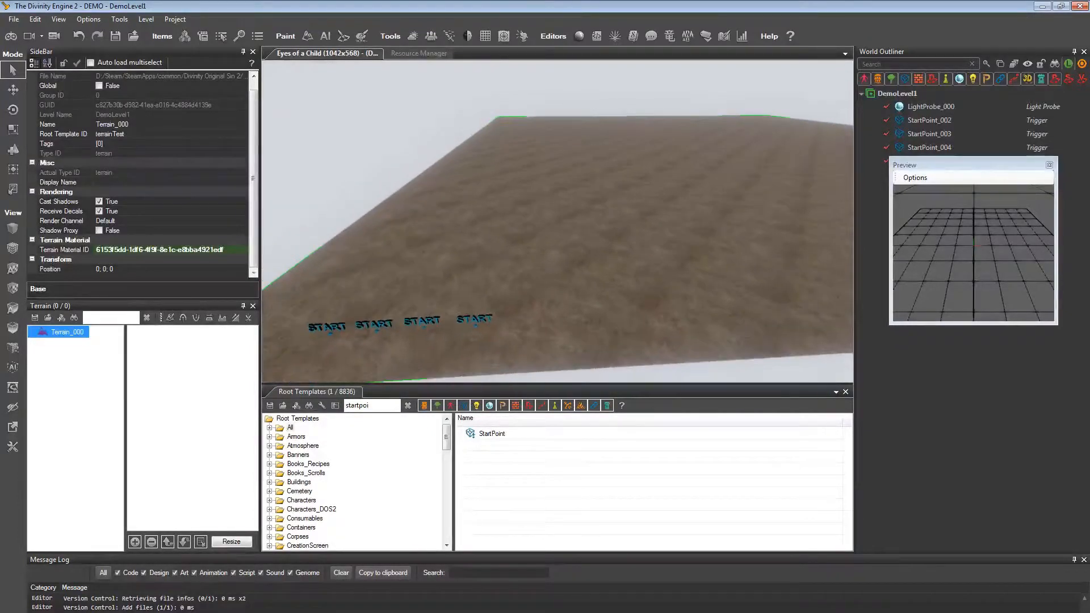
{"action": "key", "text": "a"}
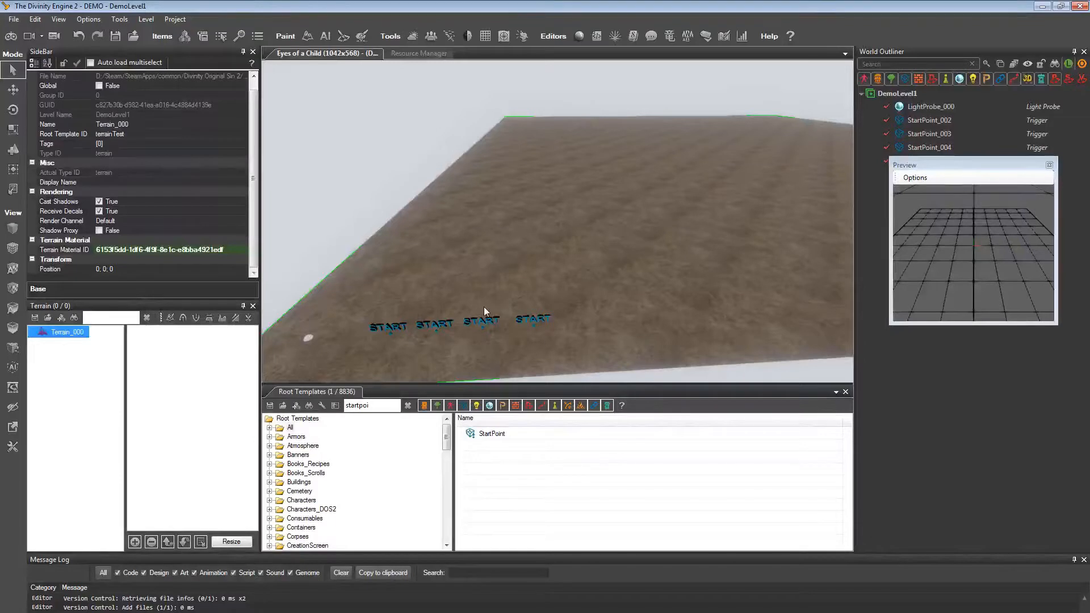
{"action": "key", "text": "Insert"}
{"action": "right_click_drag", "start_coordinate": [580, 300], "coordinate": [659, 292]}
{"action": "key", "text": "d"}
{"action": "key", "text": "a"}
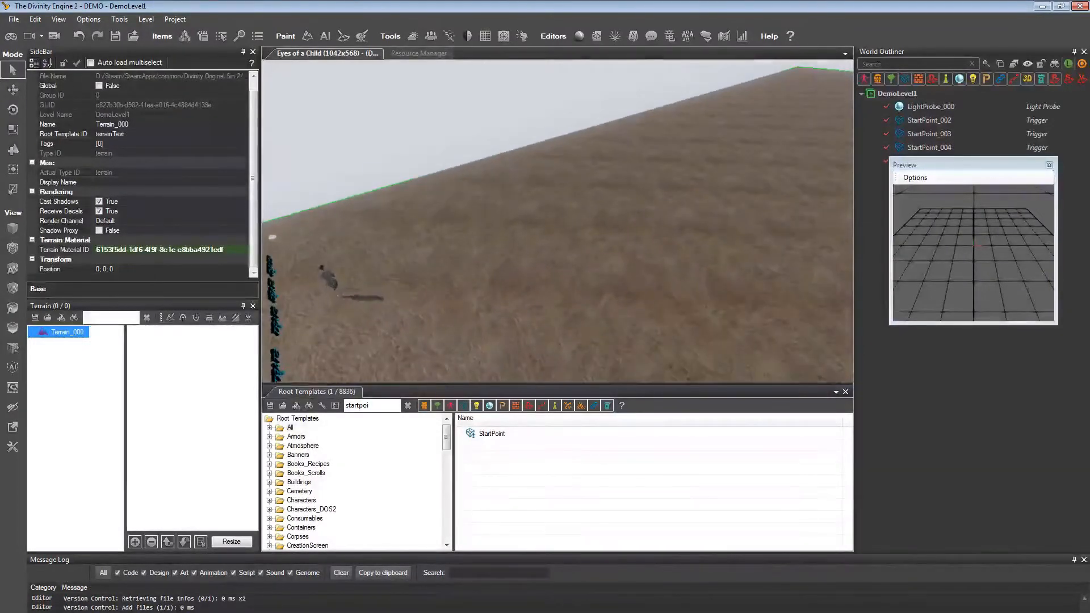
{"action": "key", "text": "a"}
{"action": "right_click_drag", "start_coordinate": [544, 255], "coordinate": [692, 284]}
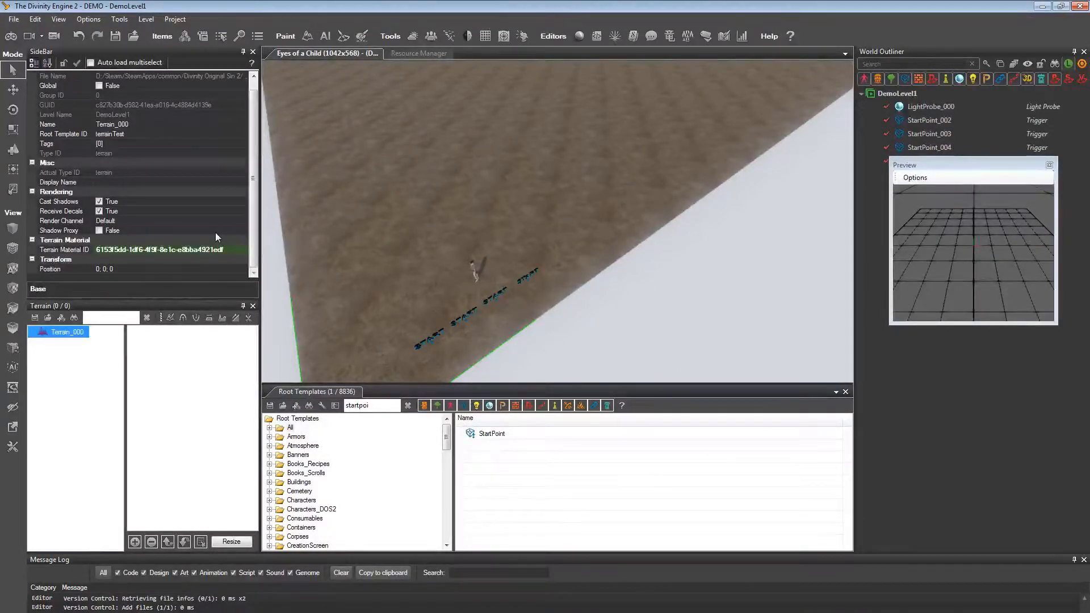
Step: Run a full generate of the AI, vision and material grids for the level
{"action": "left_click", "coordinate": [326, 37]}
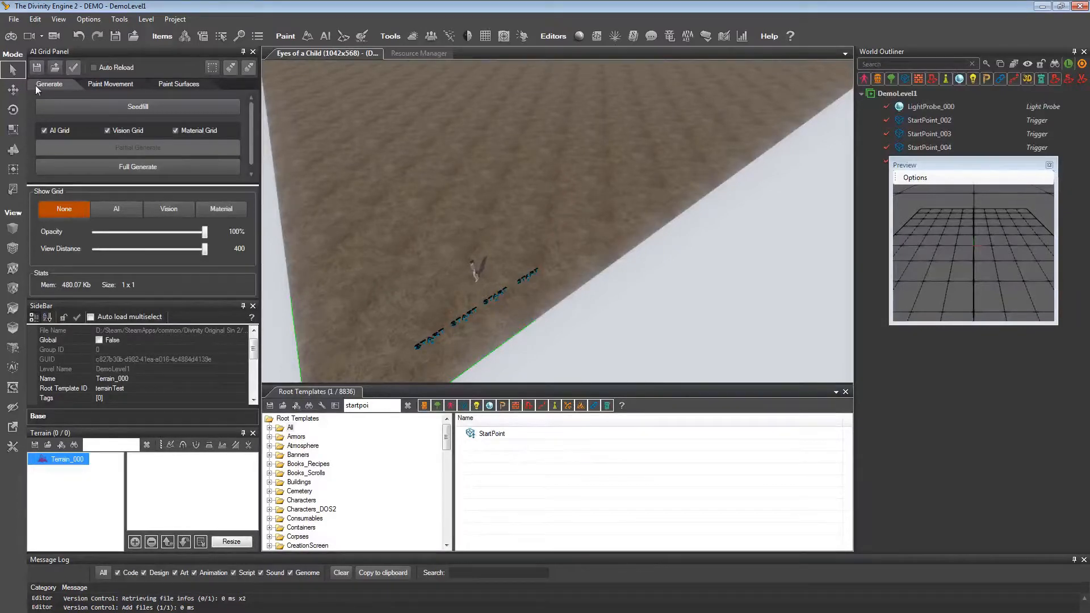
{"action": "left_click", "coordinate": [137, 168]}
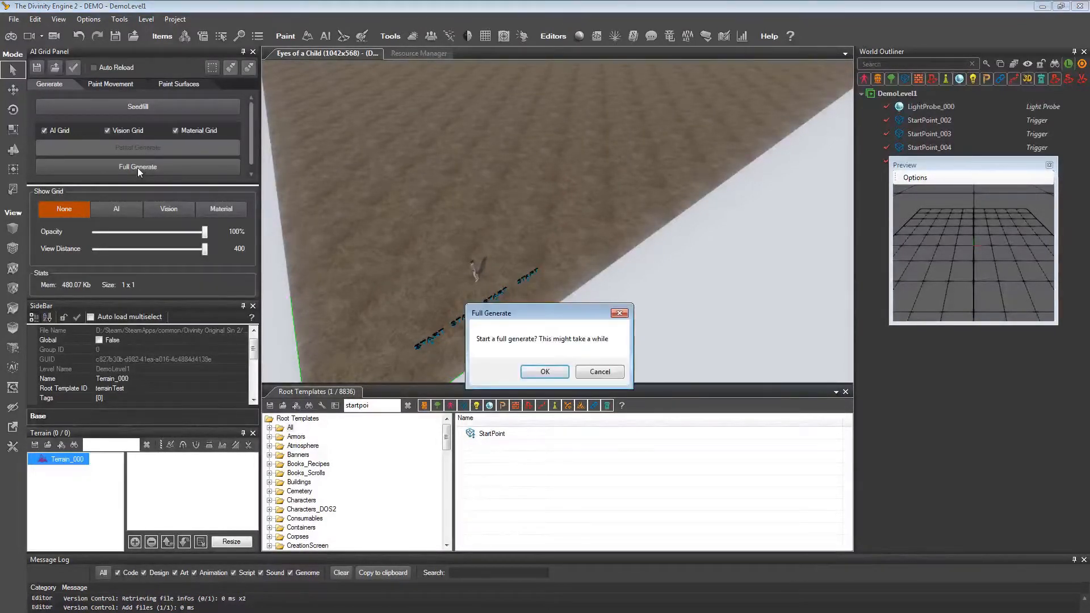
{"action": "left_click", "coordinate": [542, 372]}
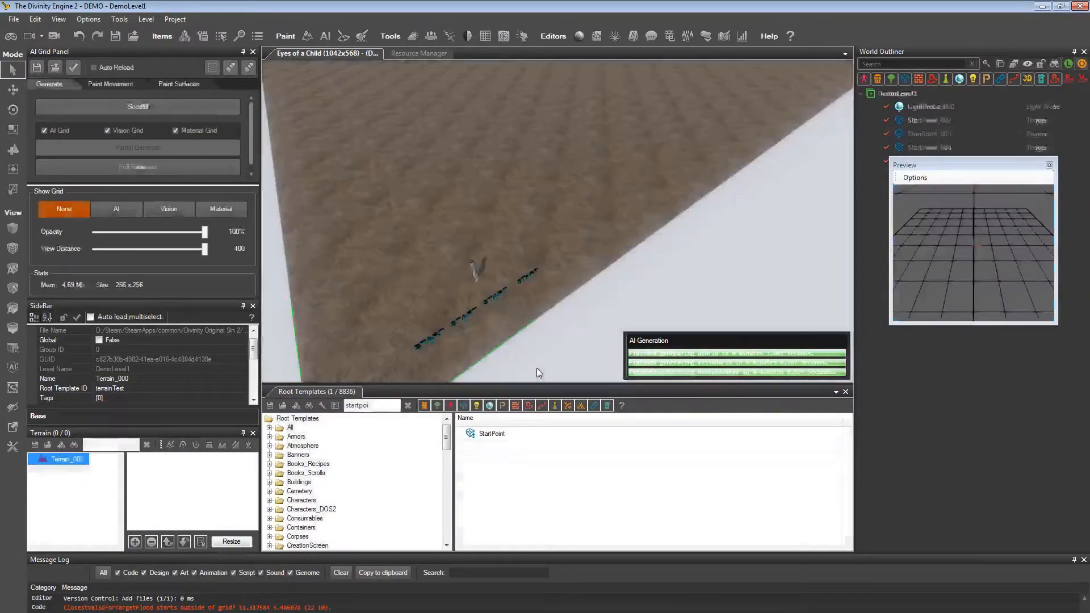
Step: Switch the level to game mode, saving all unsaved items
{"action": "right_click_drag", "start_coordinate": [500, 272], "coordinate": [550, 235]}
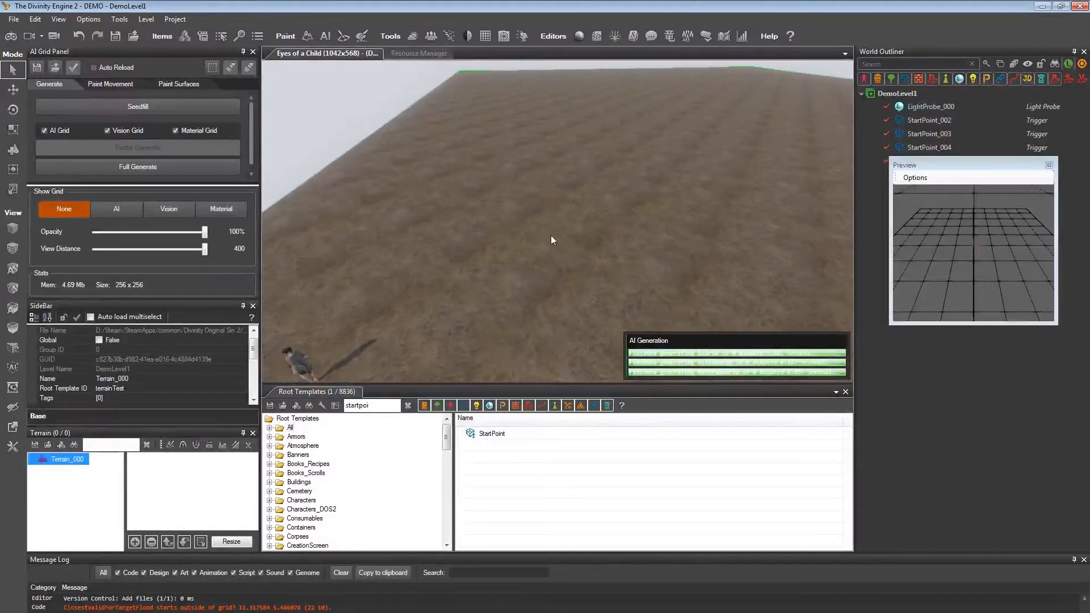
{"action": "left_click", "coordinate": [12, 37]}
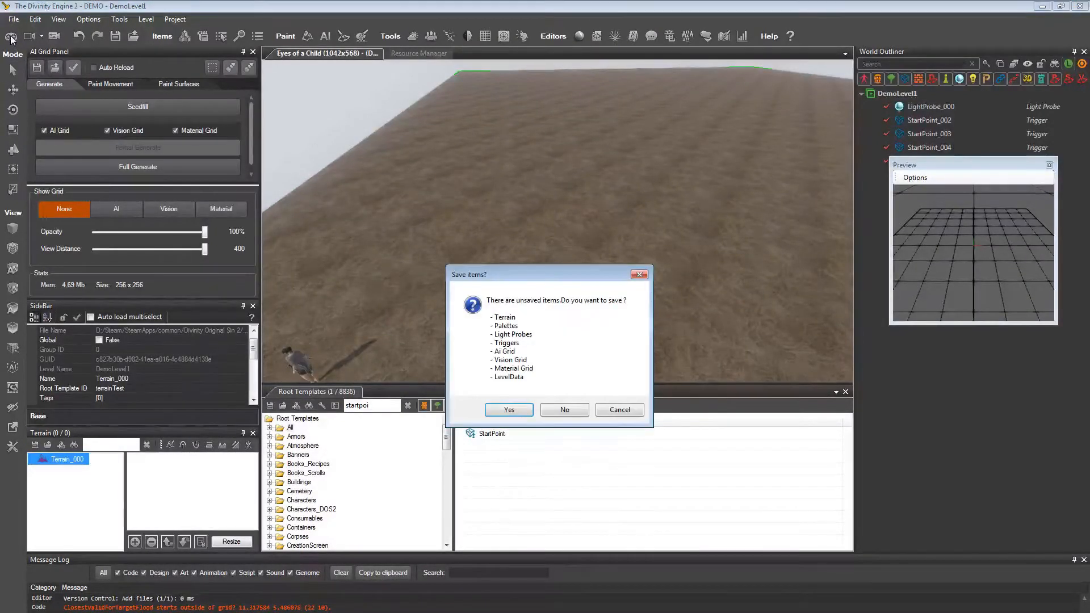
{"action": "left_click", "coordinate": [509, 410]}
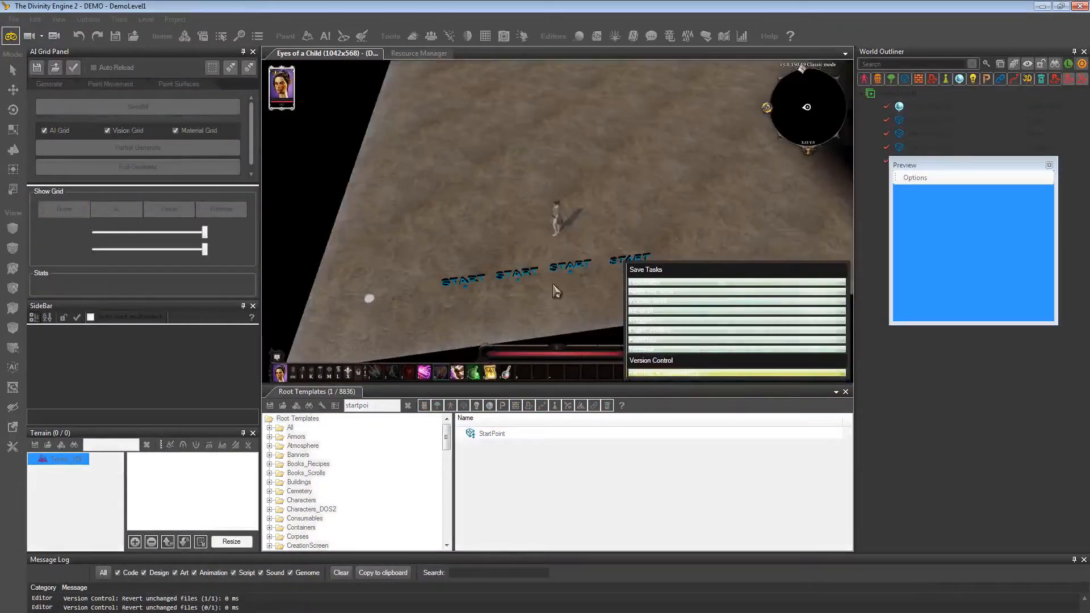
Step: Walk the character to several spots on the terrain to test movement, and leave game mode
{"action": "left_click", "coordinate": [706, 136]}
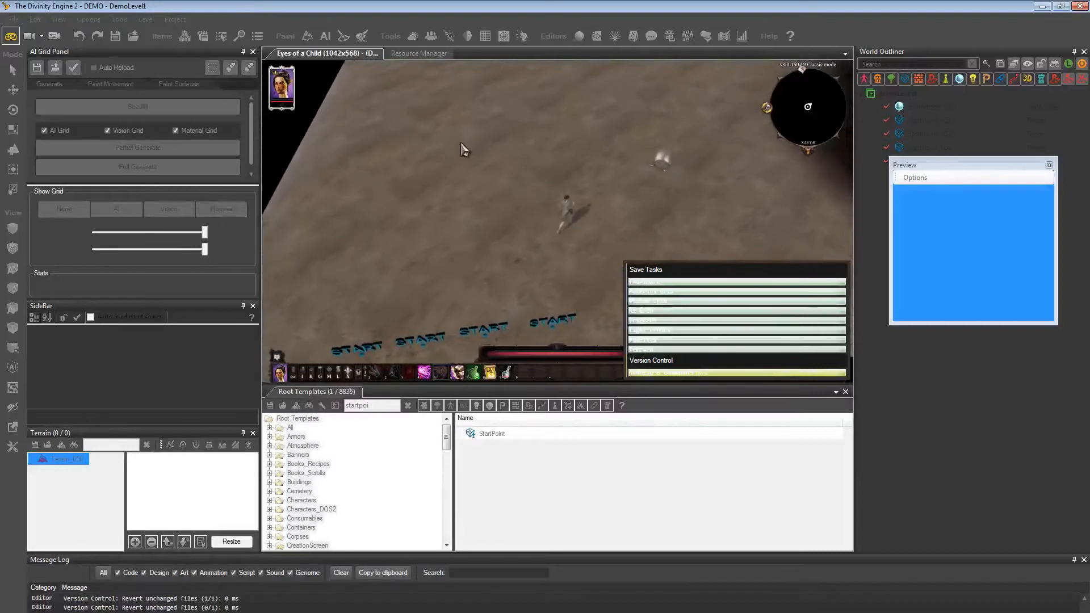
{"action": "left_click", "coordinate": [435, 131]}
{"action": "left_click", "coordinate": [650, 159]}
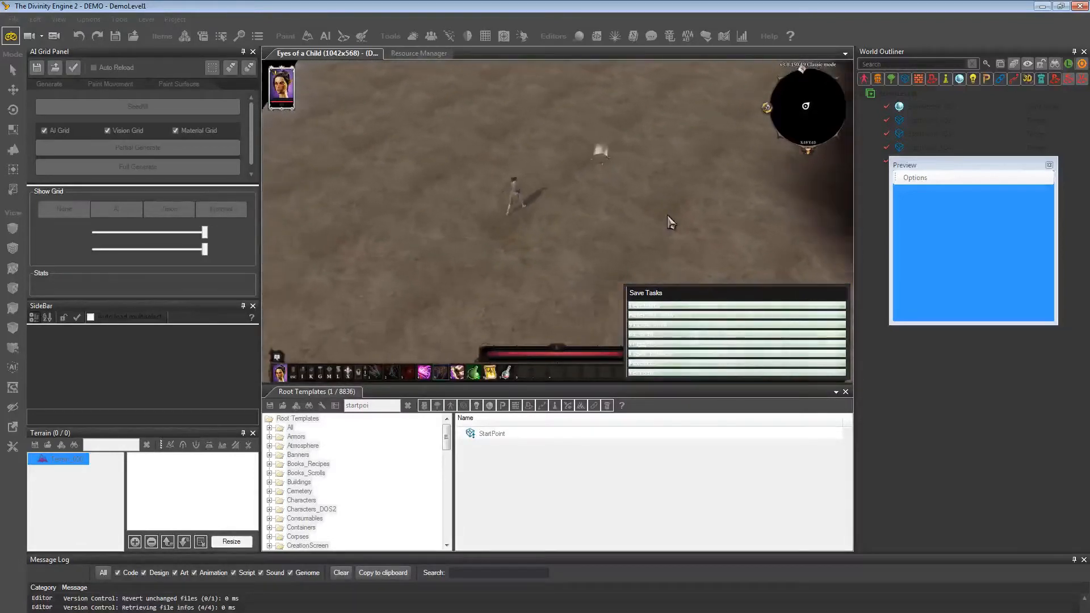
{"action": "mouse_move", "coordinate": [605, 173]}
{"action": "left_mouse_down"}
{"action": "mouse_move", "coordinate": [628, 185]}
{"action": "mouse_move", "coordinate": [594, 245]}
{"action": "mouse_move", "coordinate": [458, 254]}
{"action": "mouse_move", "coordinate": [328, 176]}
{"action": "left_mouse_up"}
{"action": "left_click", "coordinate": [638, 162]}
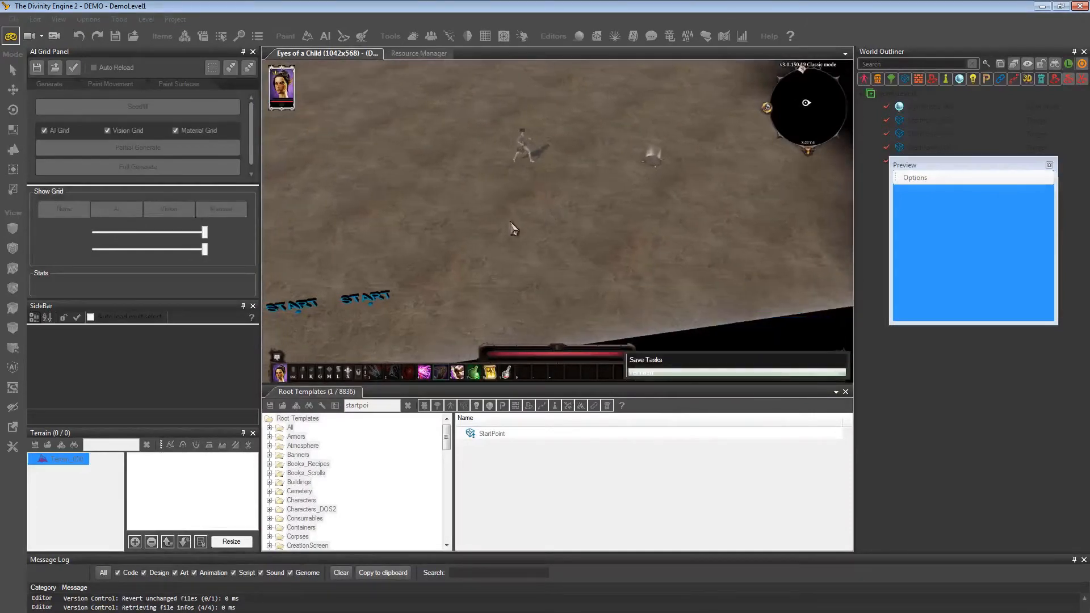
{"action": "left_click", "coordinate": [19, 39]}
Step: Reload the AI grid for editing and bring the whole terrain into view
{"action": "middle_click_drag", "start_coordinate": [441, 175], "coordinate": [557, 193]}
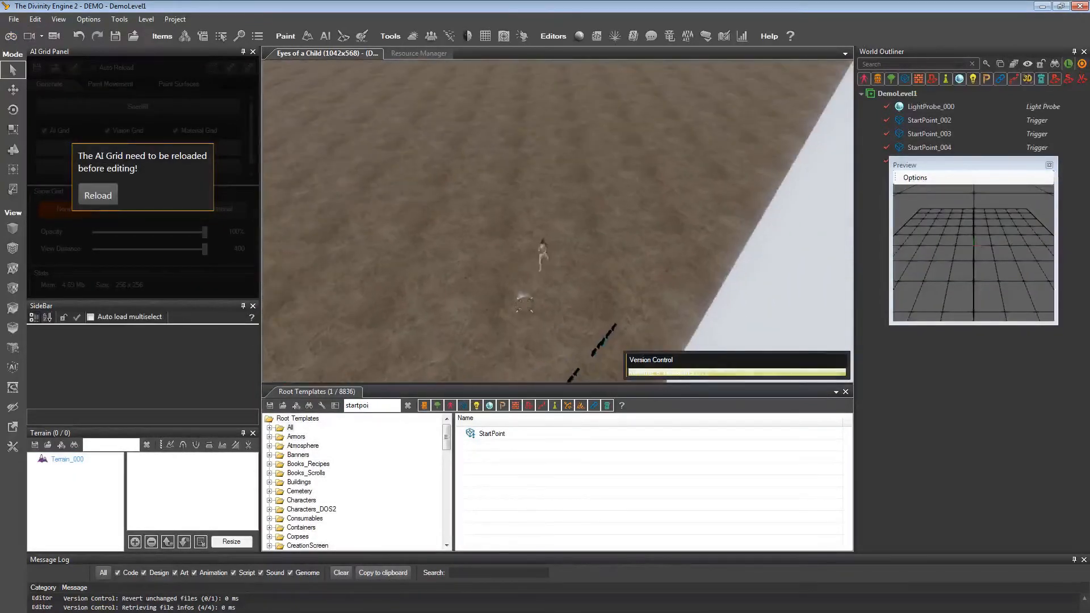
{"action": "scroll", "coordinate": [556, 193], "scroll_direction": "down", "scroll_amount": 5}
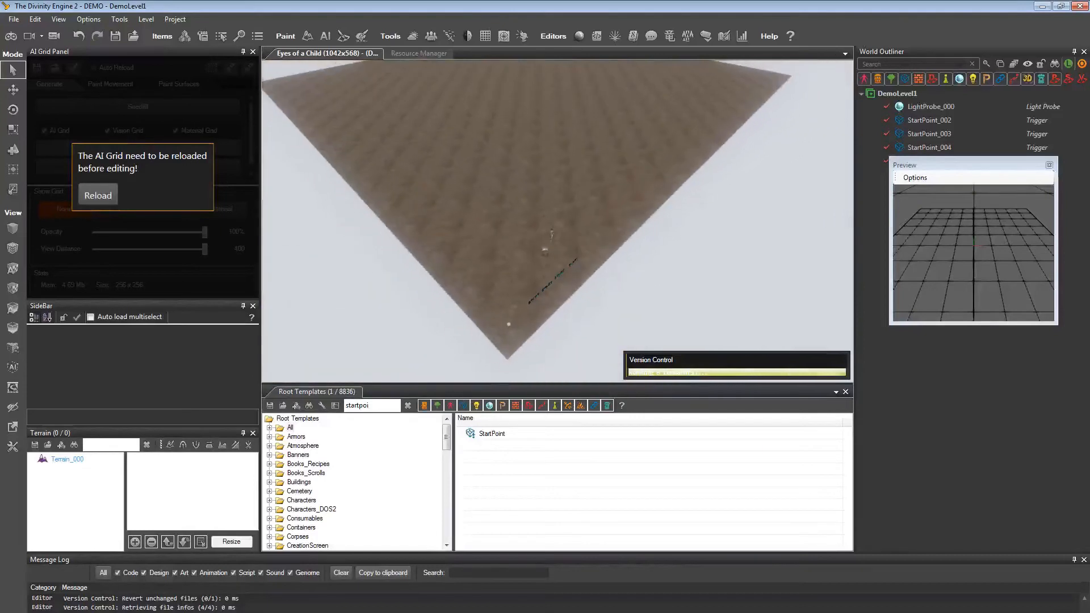
{"action": "left_click", "coordinate": [99, 195]}
{"action": "right_click_drag", "start_coordinate": [456, 173], "coordinate": [467, 138]}
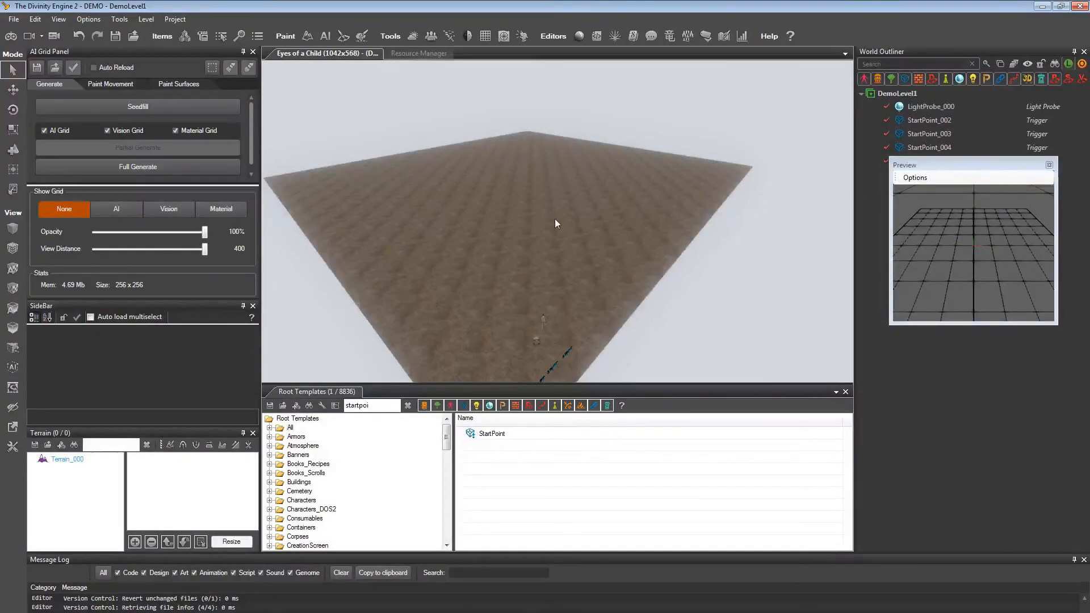
{"action": "right_click_drag", "start_coordinate": [555, 220], "coordinate": [536, 221]}
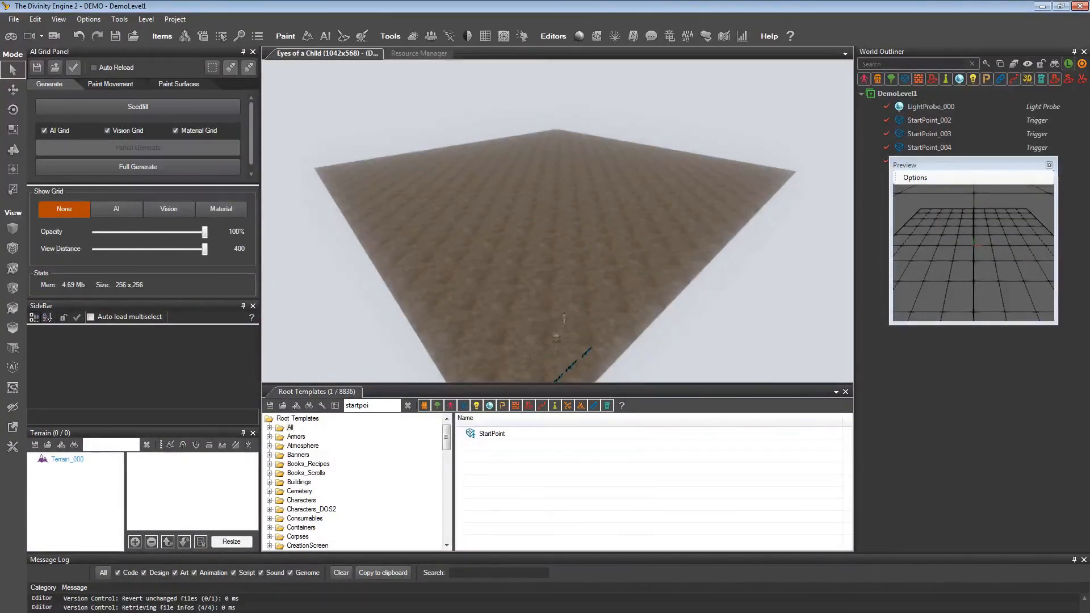